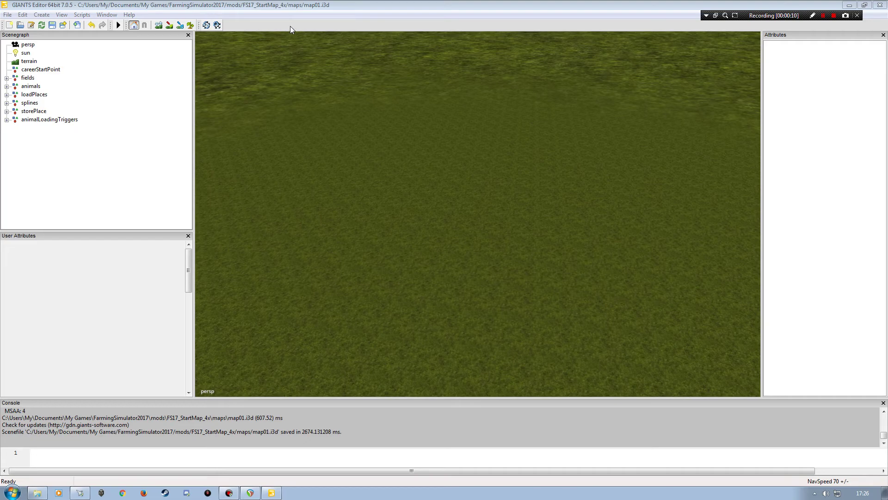
# Step: Orbit and zoom the viewport to frame the whole dirt field
pyautogui.moveTo(369, 192); pyautogui.dragTo(504, 171, button='middle')
pyautogui.scroll(10, 504, 170)
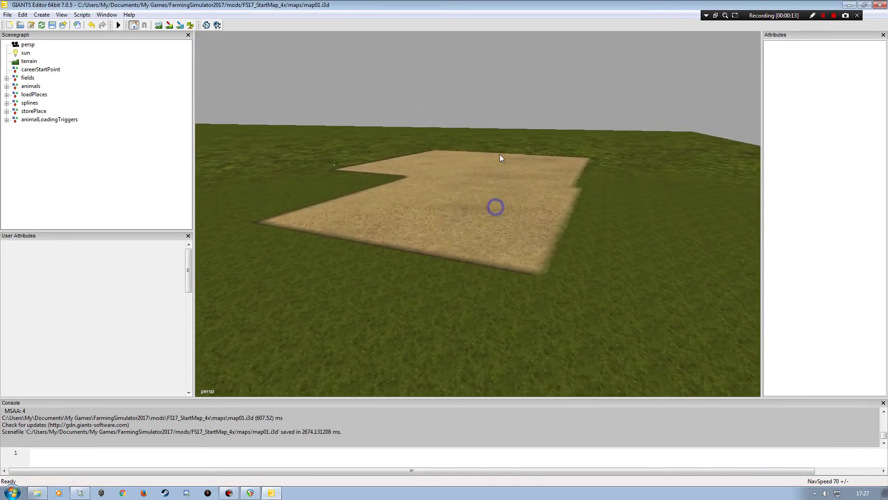
pyautogui.moveTo(495, 154); pyautogui.dragTo(478, 198, button='middle')
pyautogui.scroll(-10, 476, 211)
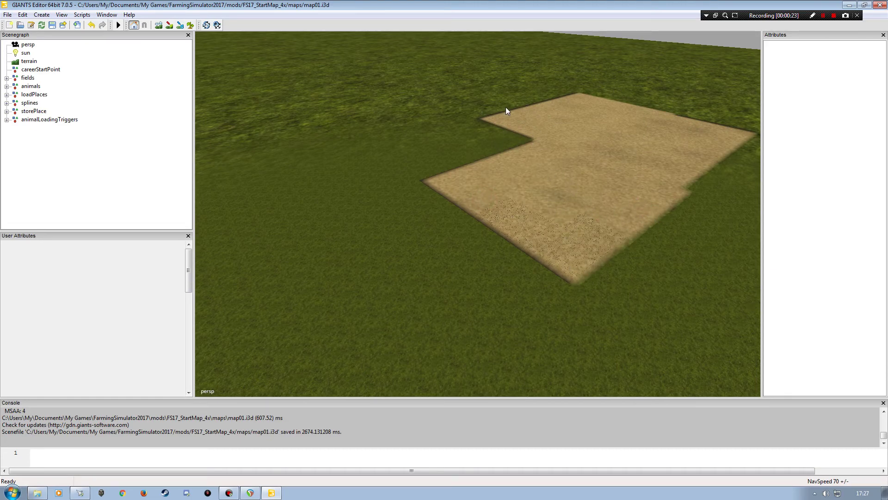
pyautogui.moveTo(537, 214); pyautogui.dragTo(559, 208, button='middle')
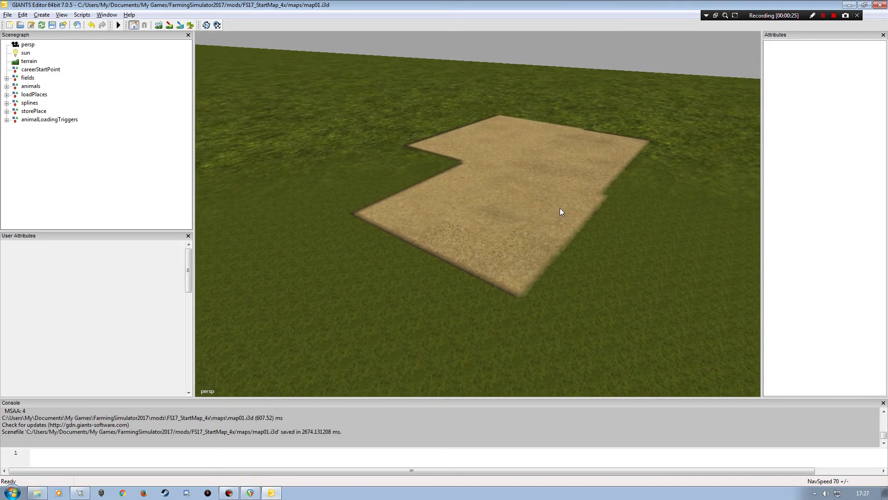
pyautogui.moveTo(539, 151); pyautogui.dragTo(536, 182, button='middle')
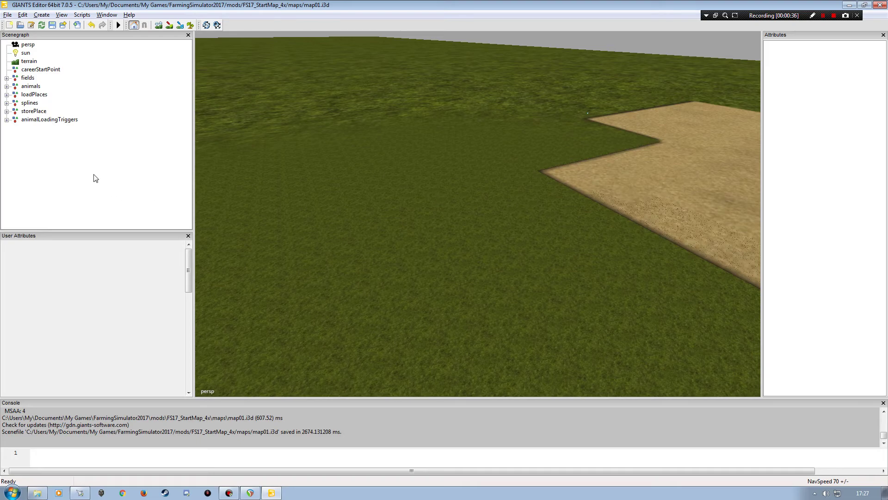
pyautogui.moveTo(499, 255); pyautogui.dragTo(554, 255, button='middle')
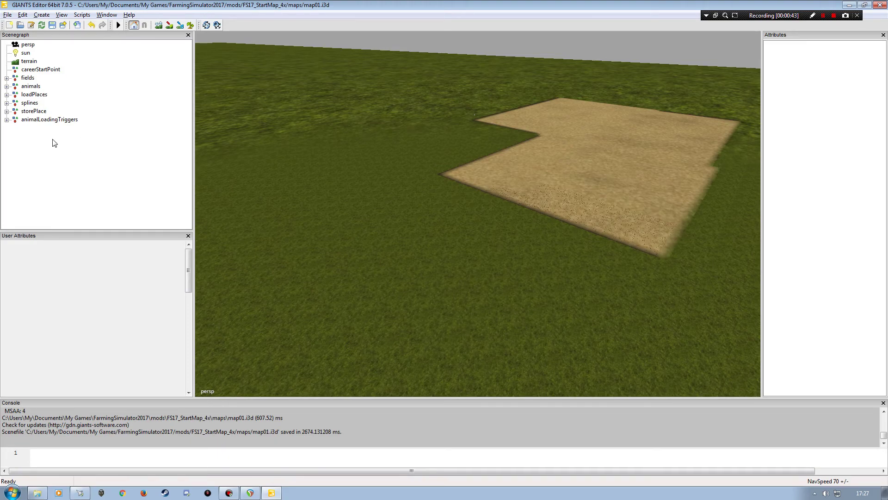
# Step: Create an empty transform group, name it 'triggers', then deselect it
pyautogui.click(42, 14)
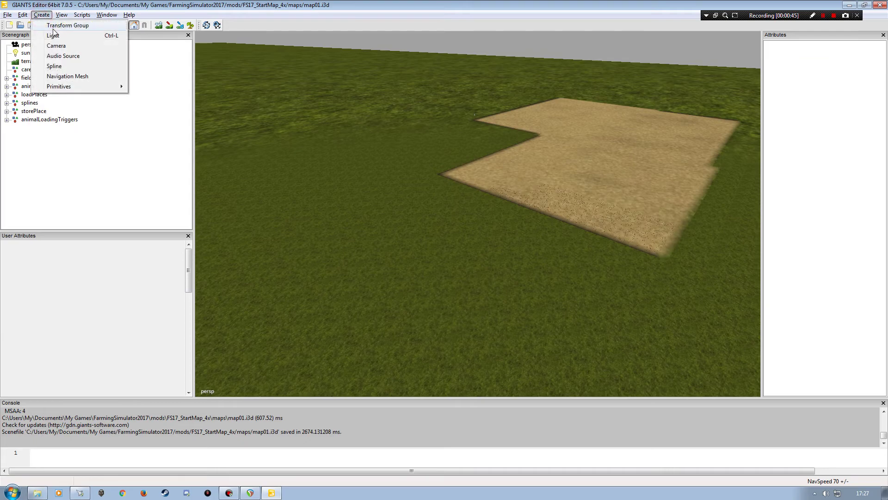
pyautogui.click(52, 27)
pyautogui.click(34, 127)
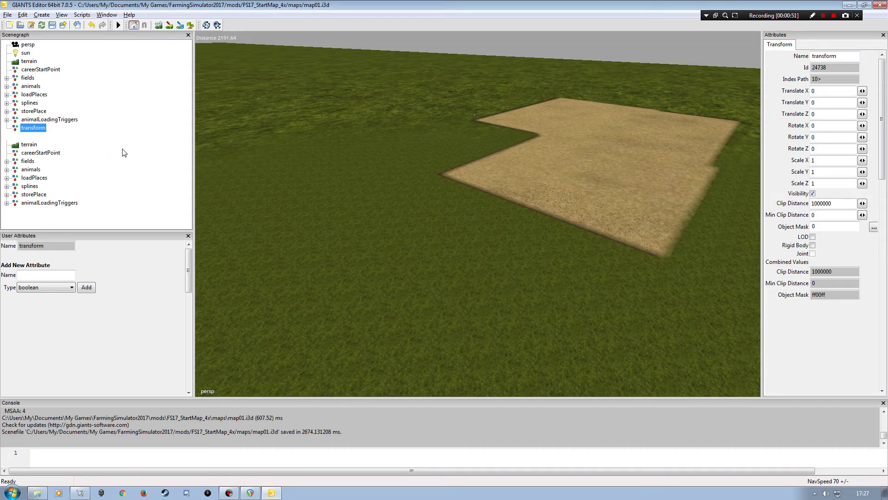
pyautogui.doubleClick(847, 56)
pyautogui.write('triggers')
pyautogui.press('Tab')
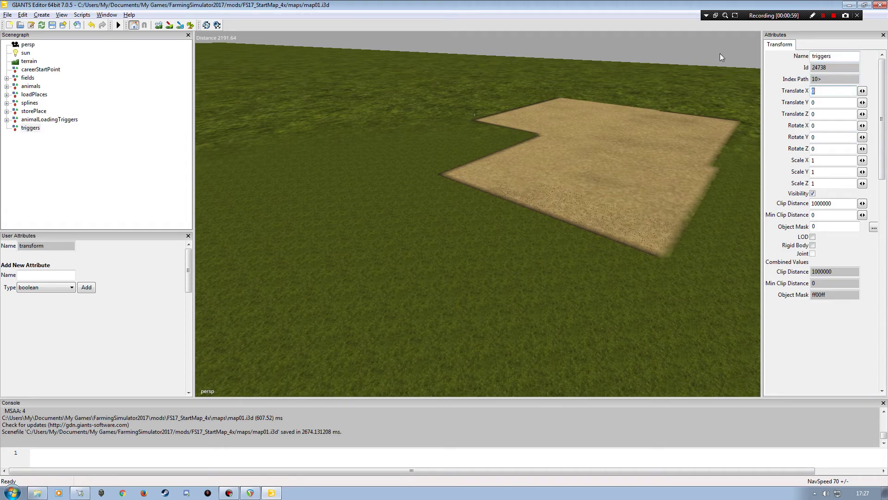
pyautogui.click(82, 191)
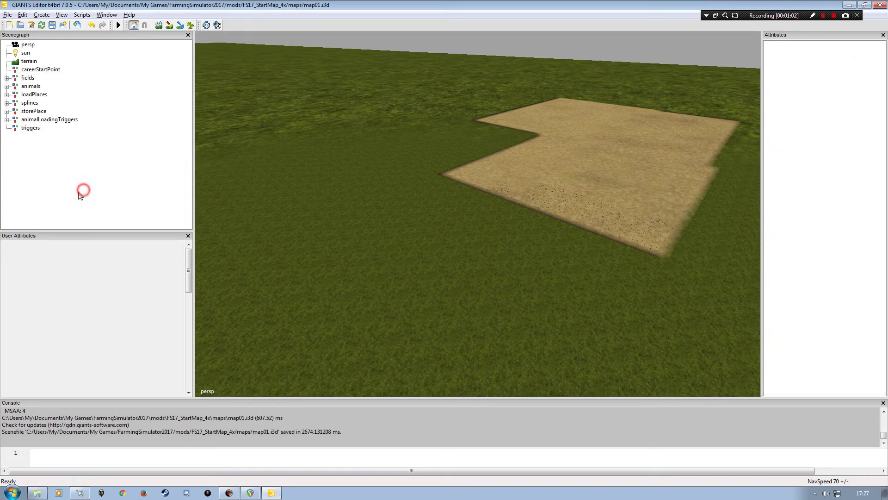
# Step: Import maps/imported/unloadingStationFarm/unloadingStationFarm.i3d into the scene
pyautogui.click(7, 14)
pyautogui.click(27, 115)
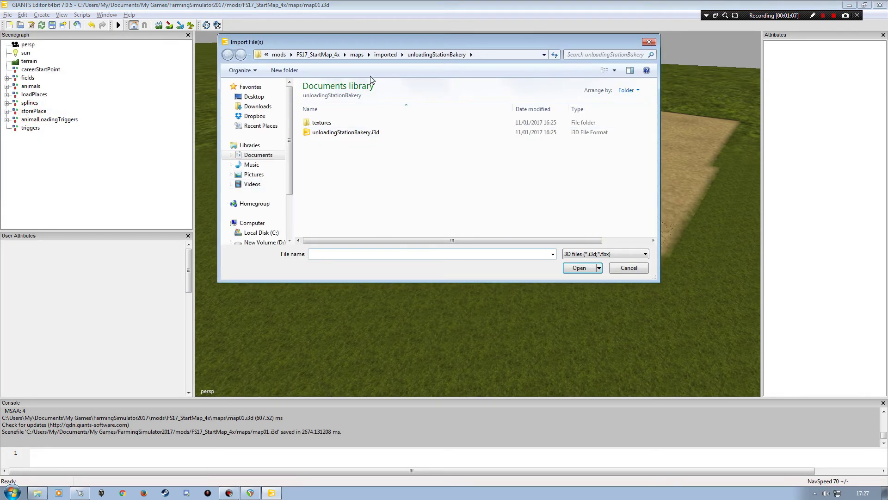
pyautogui.click(318, 55)
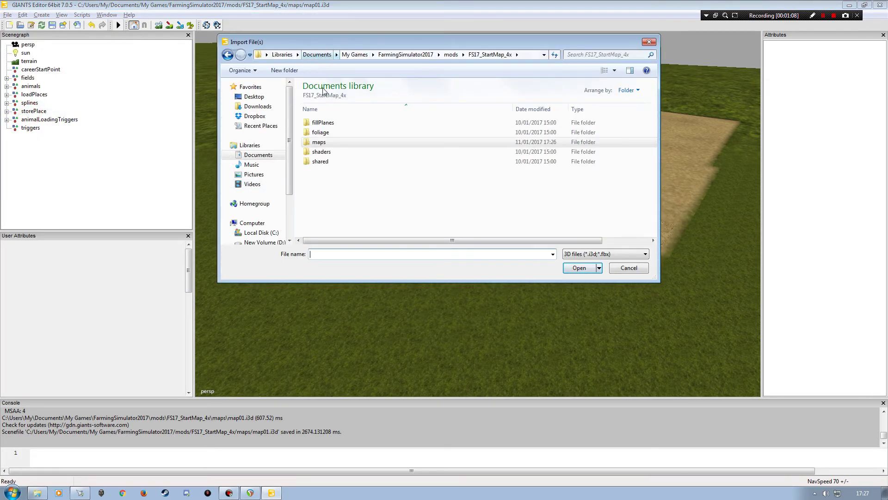
pyautogui.doubleClick(319, 142)
pyautogui.doubleClick(319, 122)
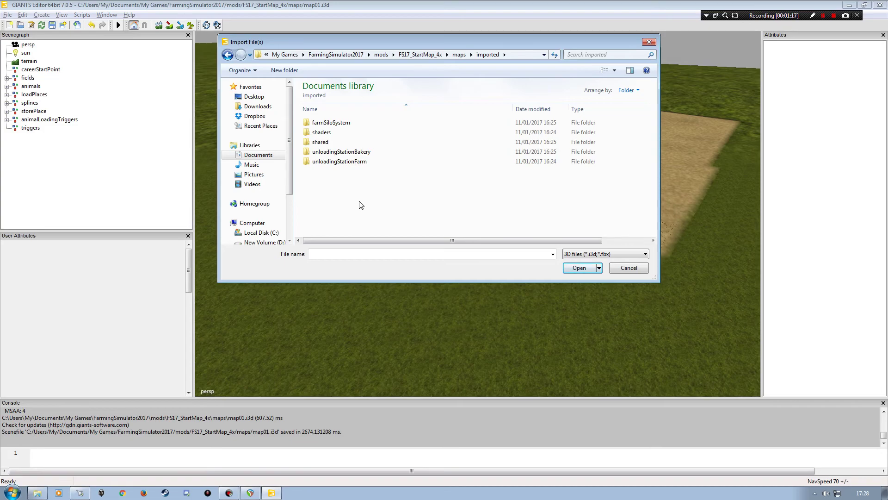
pyautogui.doubleClick(336, 162)
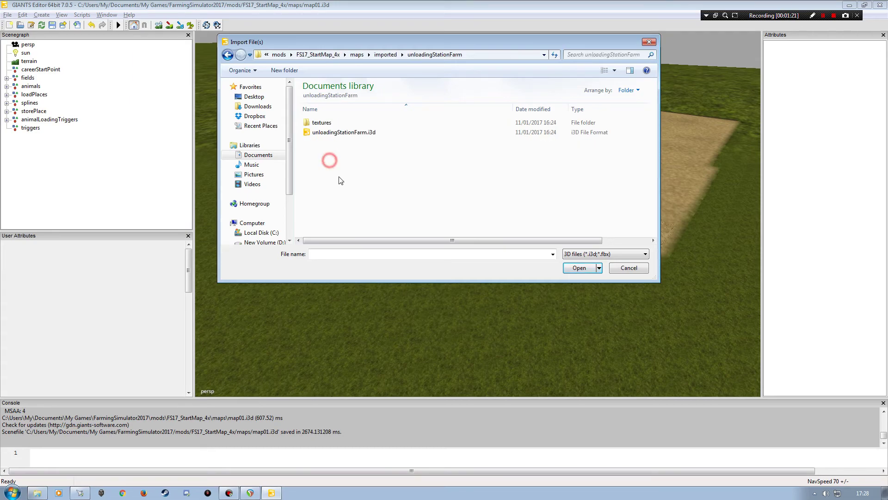
pyautogui.doubleClick(326, 138)
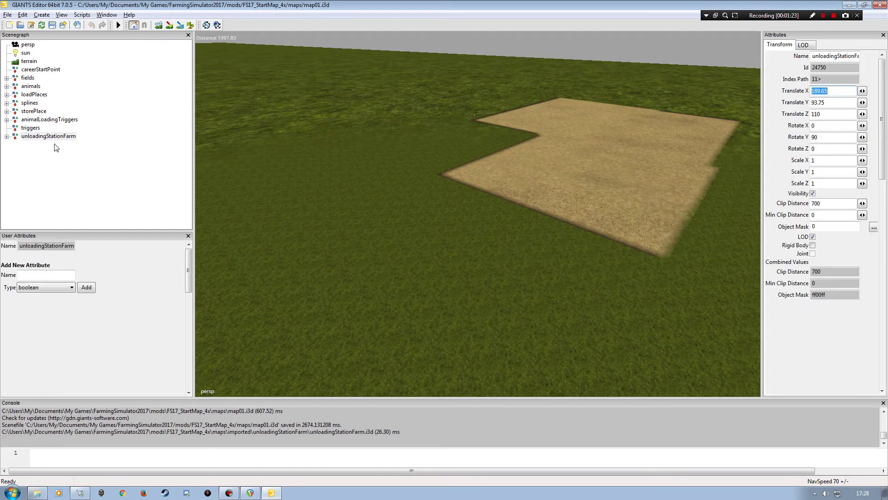
# Step: Cut unloadingStationFarm from the scene root and paste it into the triggers group
pyautogui.click(48, 136)
pyautogui.moveTo(322, 220); pyautogui.dragTo(378, 264, button='right')
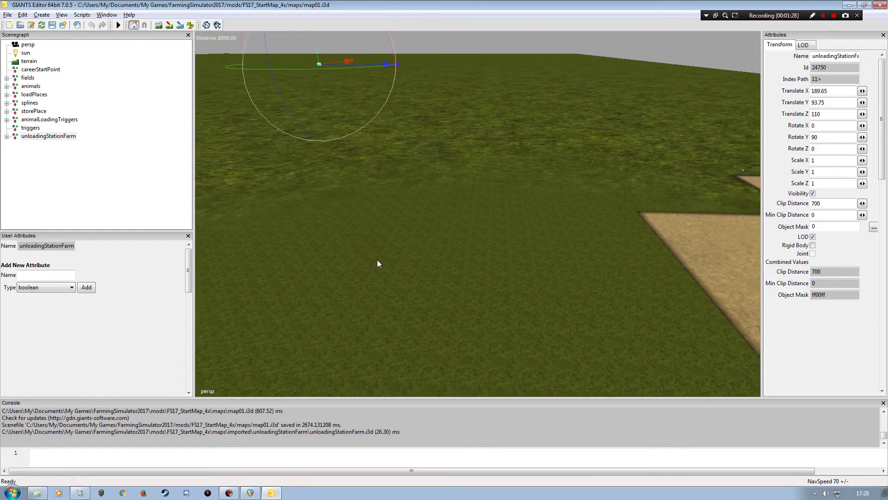
pyautogui.click(62, 137)
pyautogui.press('Delete')
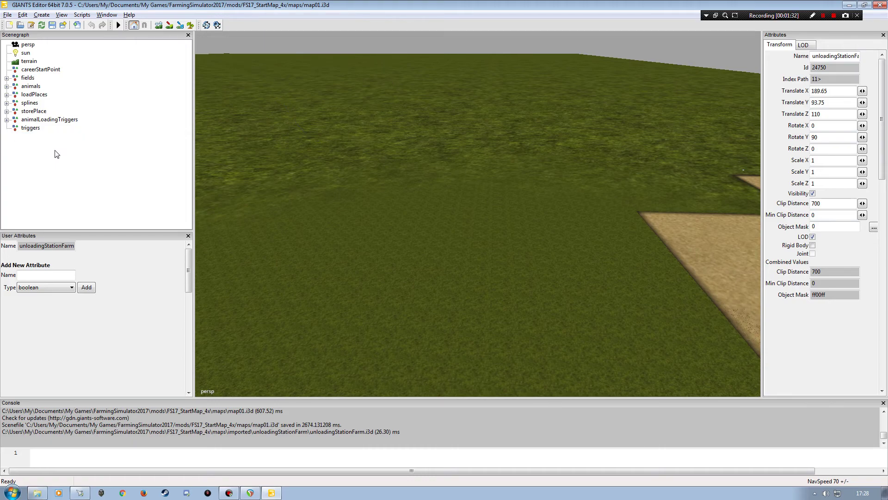
pyautogui.hotkey('ctrl', 'z')
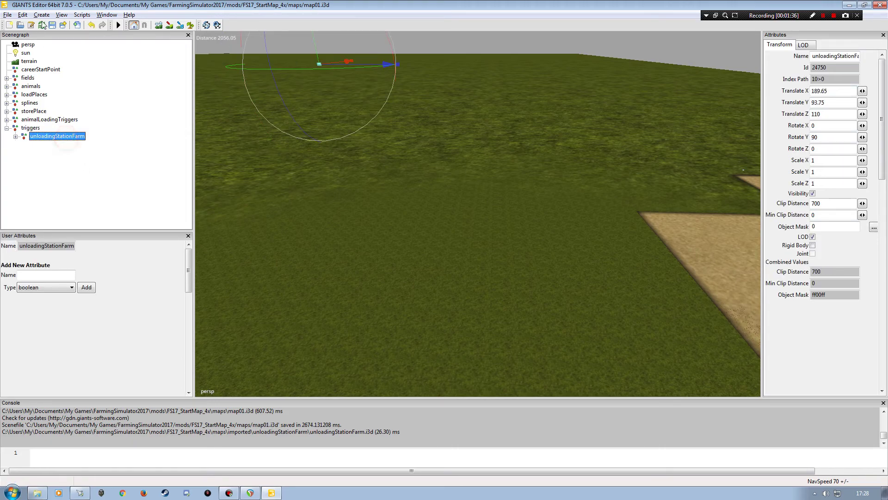
# Step: Drop the station onto the grass with Interactive Placement, lowering it slightly on Y
pyautogui.click(23, 15)
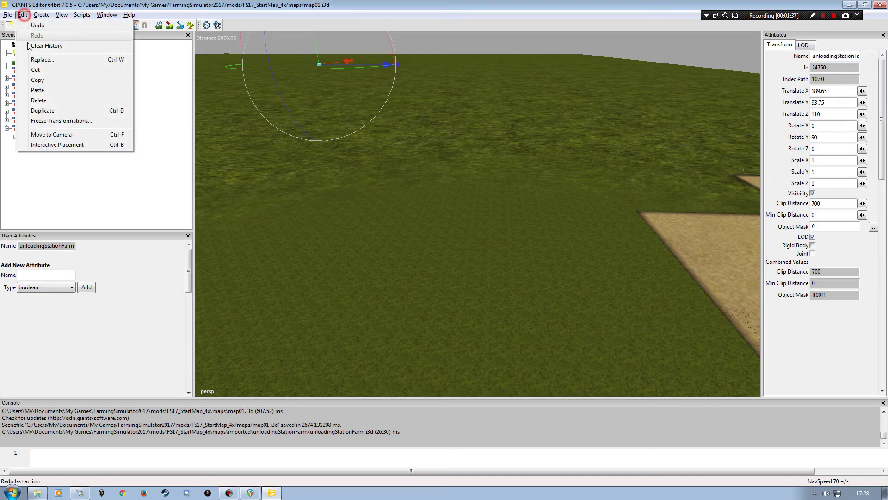
pyautogui.click(71, 145)
pyautogui.click(441, 261)
pyautogui.scroll(10, 500, 259)
pyautogui.scroll(-3, 416, 179)
pyautogui.moveTo(476, 157); pyautogui.dragTo(477, 161)
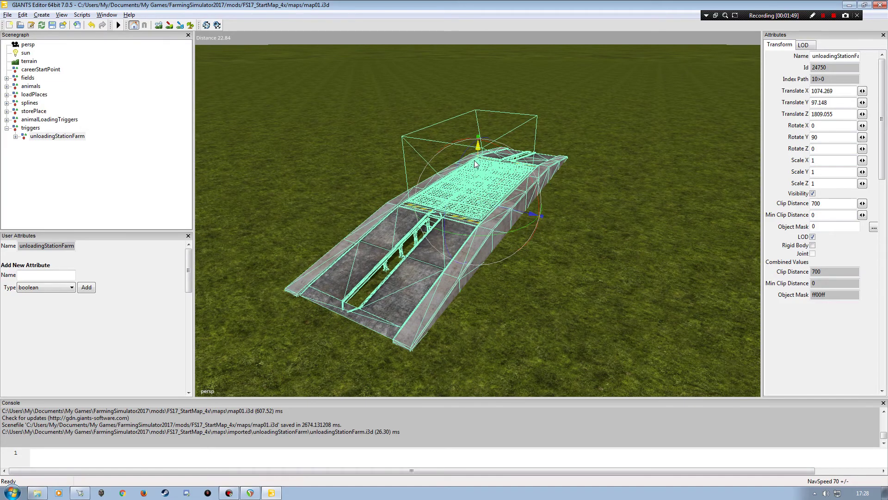
pyautogui.click(107, 188)
pyautogui.click(8, 14)
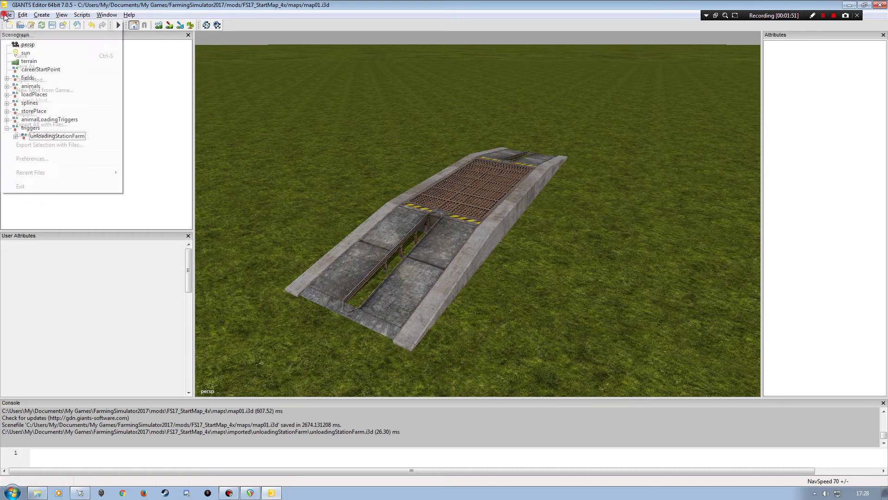
# Step: Import maps/imported/farmSiloSystem/farmSiloSystem.i3d into the scene
pyautogui.click(28, 114)
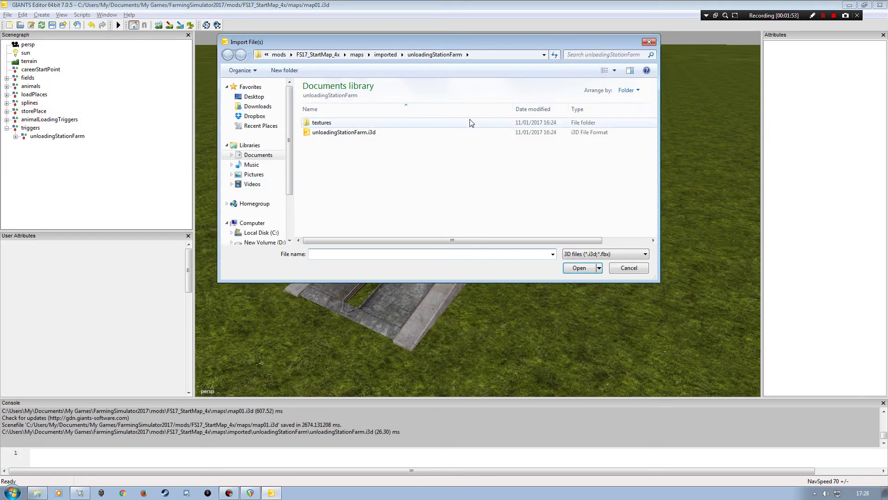
pyautogui.click(387, 53)
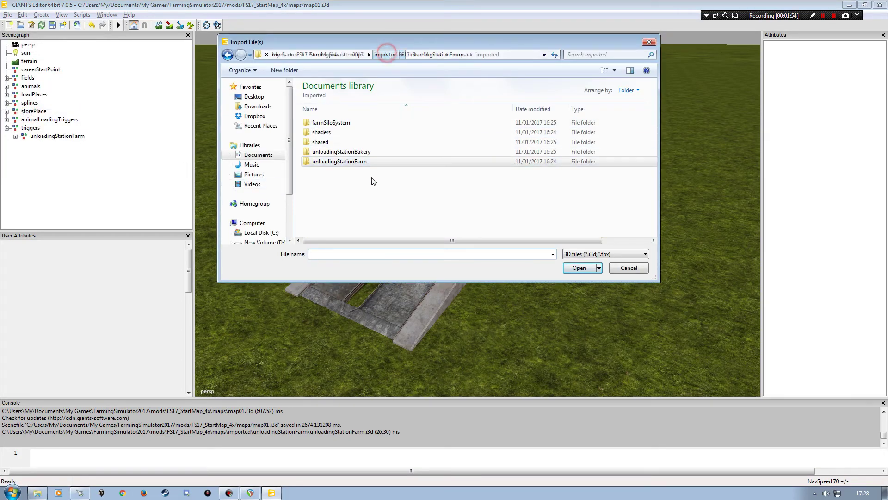
pyautogui.doubleClick(332, 123)
pyautogui.click(328, 135)
pyautogui.doubleClick(329, 134)
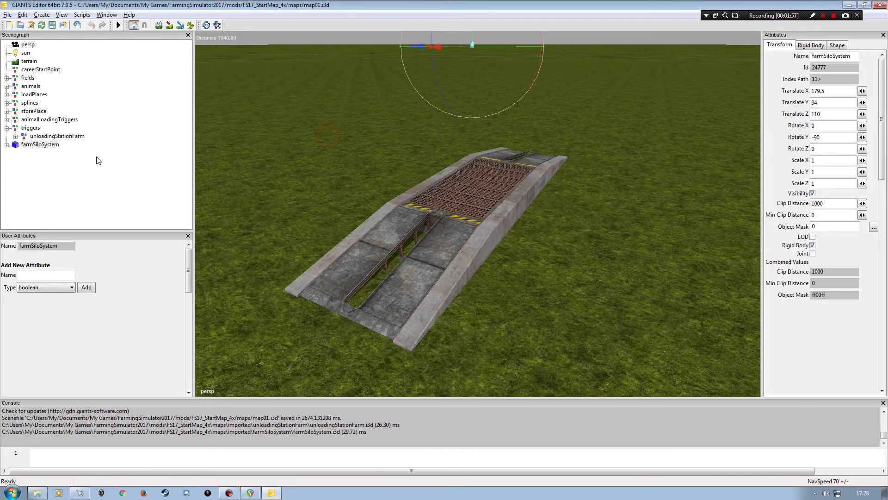
# Step: Cut farmSiloSystem from the scene root and paste it into the triggers group
pyautogui.click(51, 145)
pyautogui.press('Delete')
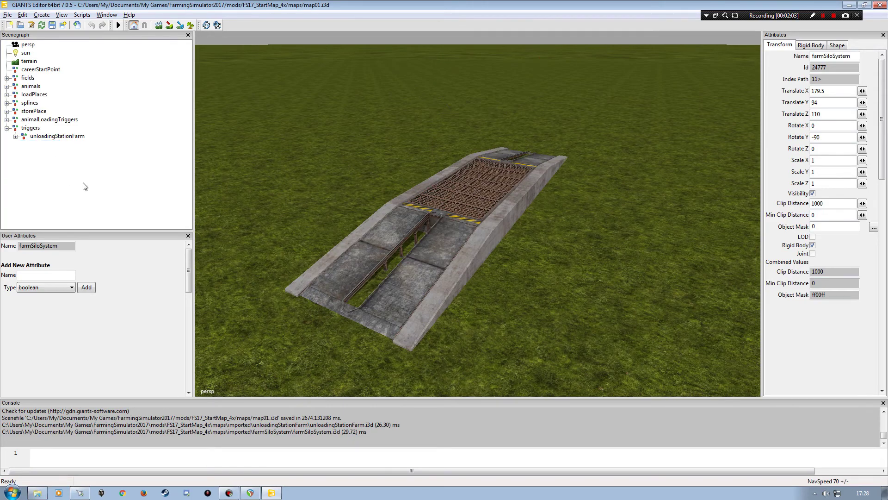
pyautogui.click(31, 128)
pyautogui.hotkey('ctrl', 'v')
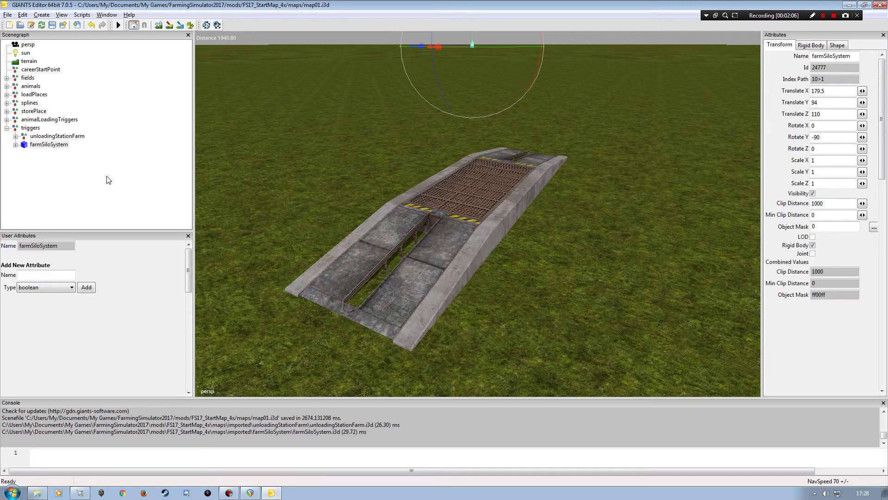
# Step: Place the farmSiloSystem silos on the grass beside the unloading ramp with Interactive Placement
pyautogui.click(58, 146)
pyautogui.click(23, 15)
pyautogui.click(57, 145)
pyautogui.scroll(10, 363, 198)
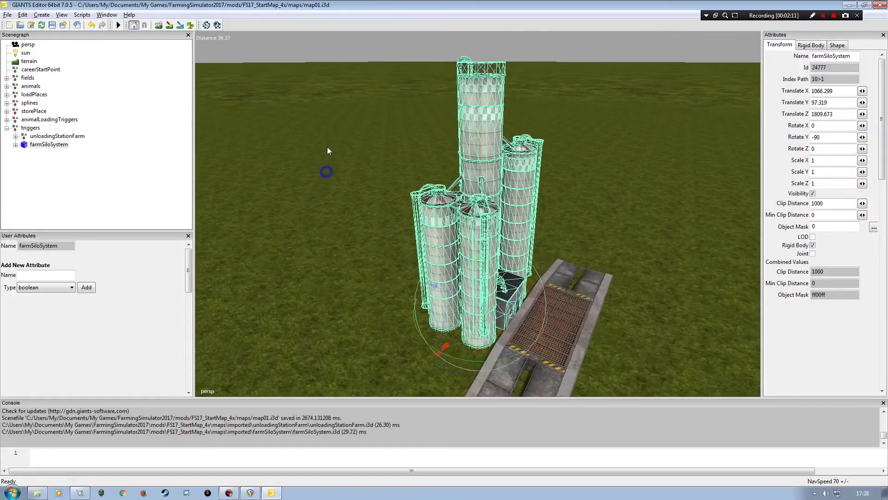
pyautogui.scroll(-7, 342, 210)
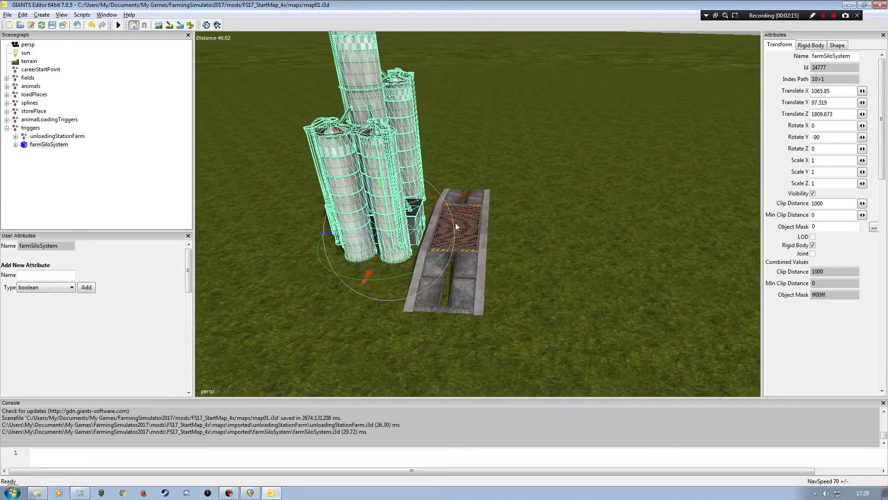
pyautogui.click(111, 176)
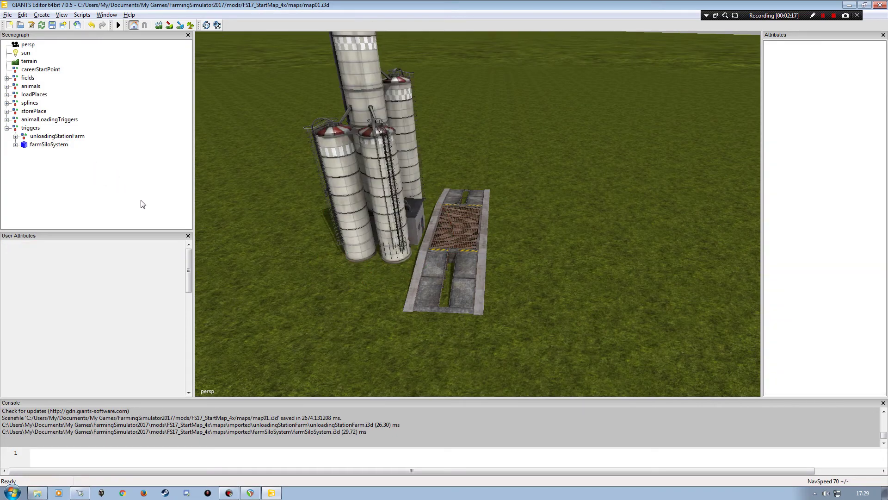
pyautogui.click(120, 174)
pyautogui.moveTo(362, 255); pyautogui.dragTo(400, 224, button='right')
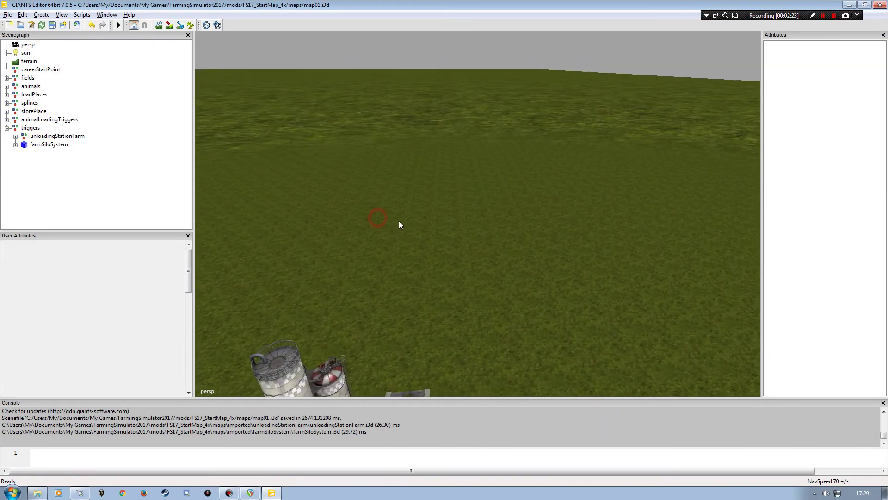
# Step: Import unloadingStationBakery.i3d from the imported/unloadingStationBakery folder and select it
pyautogui.click(7, 15)
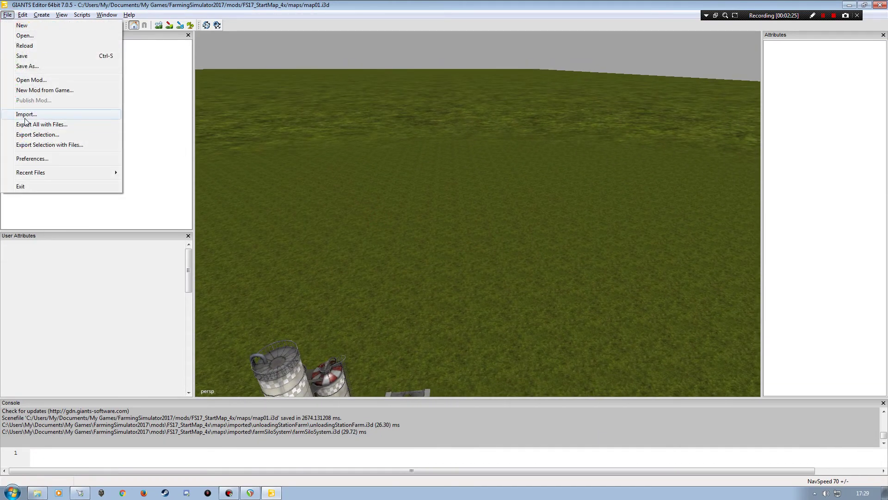
pyautogui.click(25, 113)
pyautogui.click(448, 55)
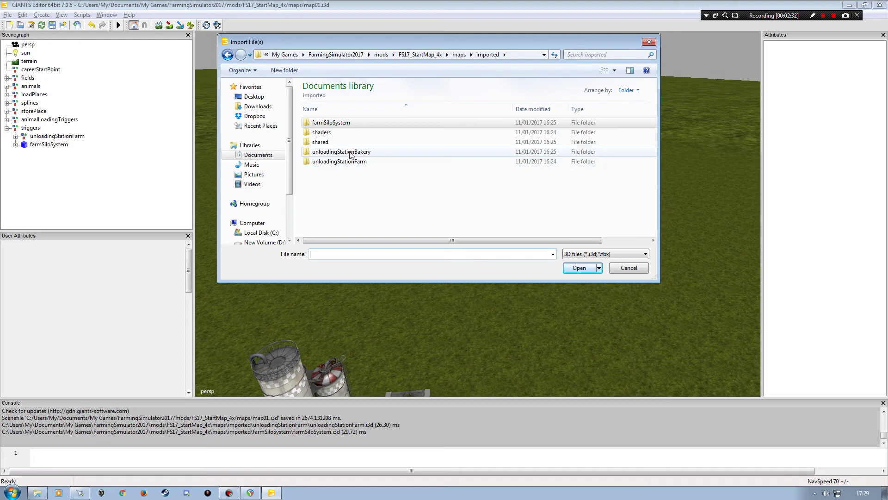
pyautogui.doubleClick(330, 153)
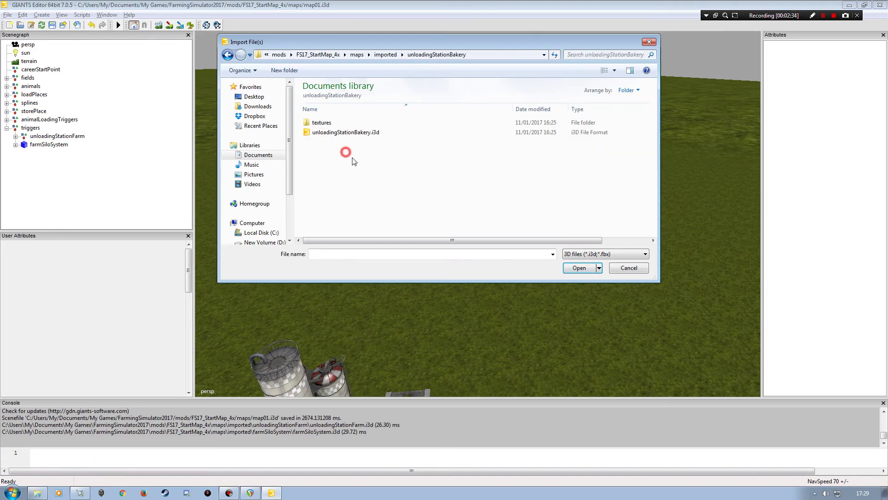
pyautogui.doubleClick(339, 133)
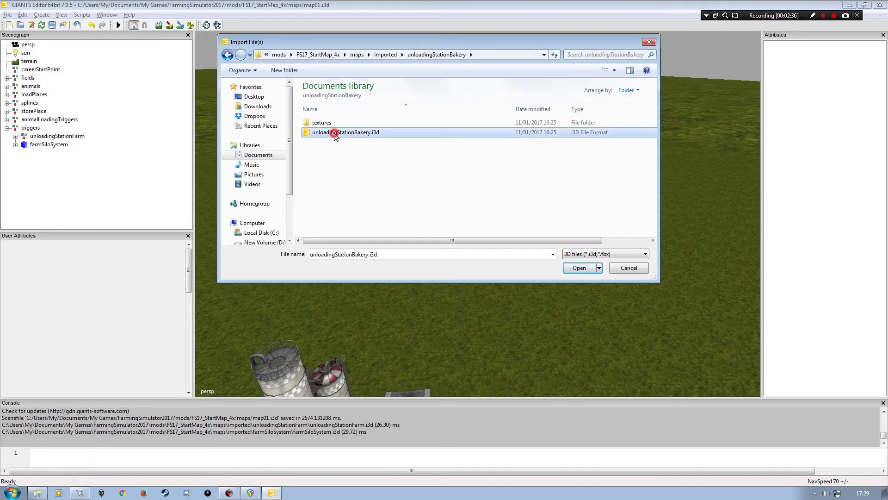
pyautogui.click(54, 154)
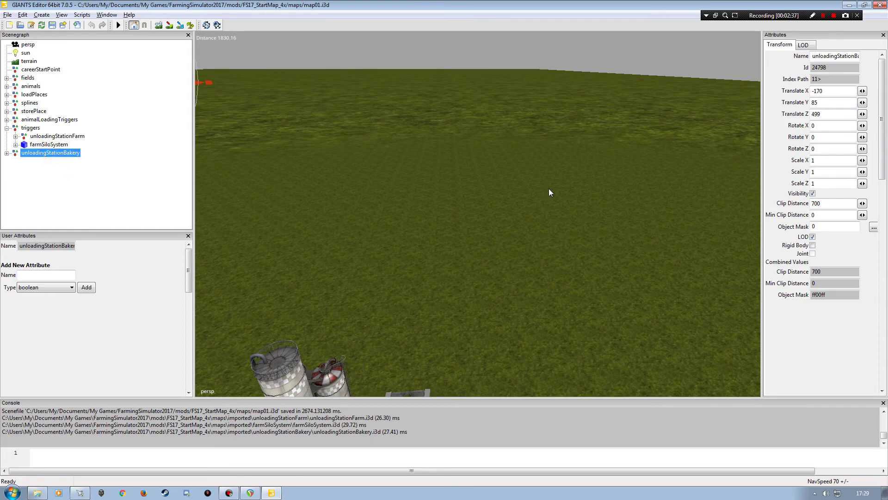
# Step: Rename the bakery station to unloadingStation and move it into the triggers group
pyautogui.click(842, 56)
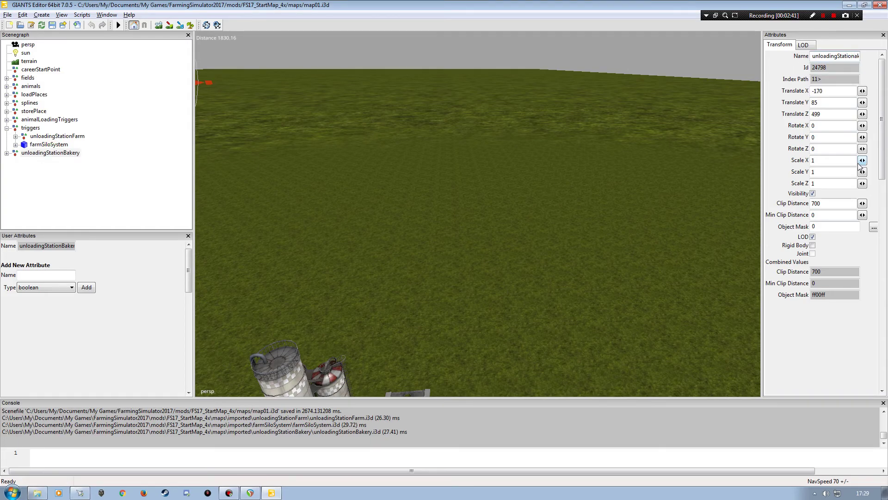
pyautogui.press('Tab')
pyautogui.click(48, 153)
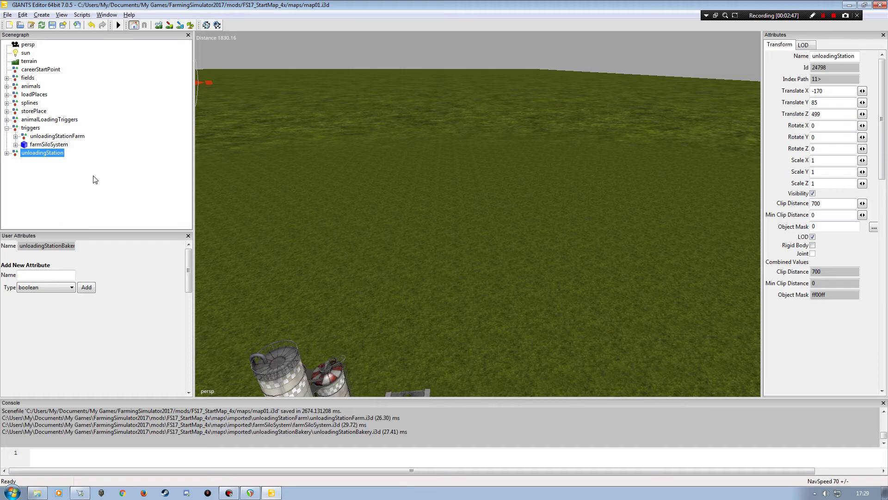
pyautogui.moveTo(42, 152); pyautogui.dragTo(30, 128)
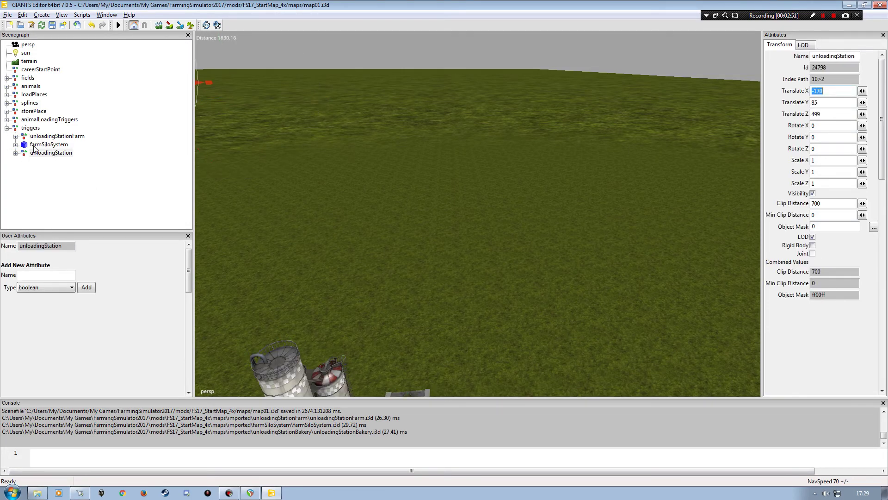
pyautogui.click(37, 153)
# Step: Drop unloadingStation onto the terrain using Interactive Placement
pyautogui.click(23, 14)
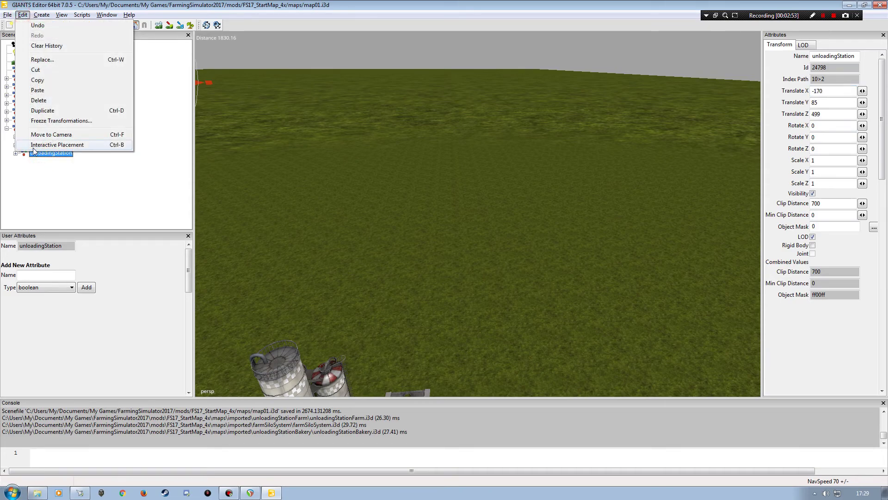
pyautogui.click(39, 145)
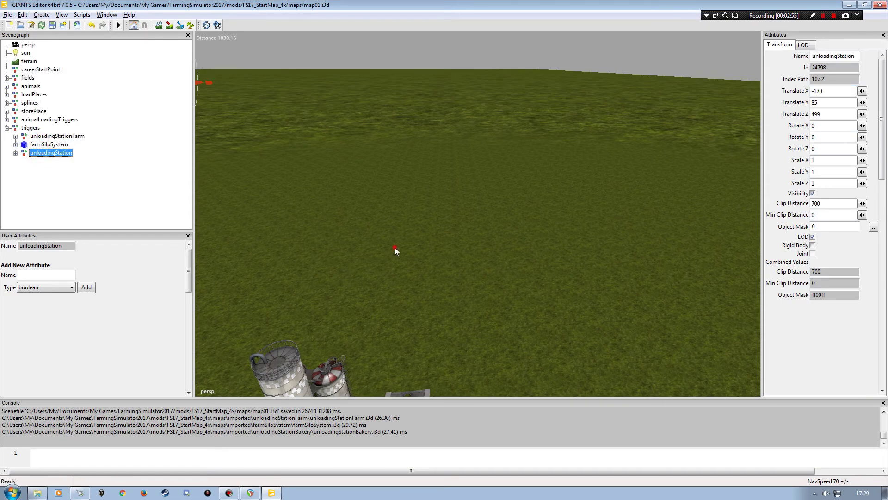
pyautogui.scroll(10, 395, 247)
pyautogui.scroll(-5, 434, 240)
pyautogui.scroll(4, 409, 237)
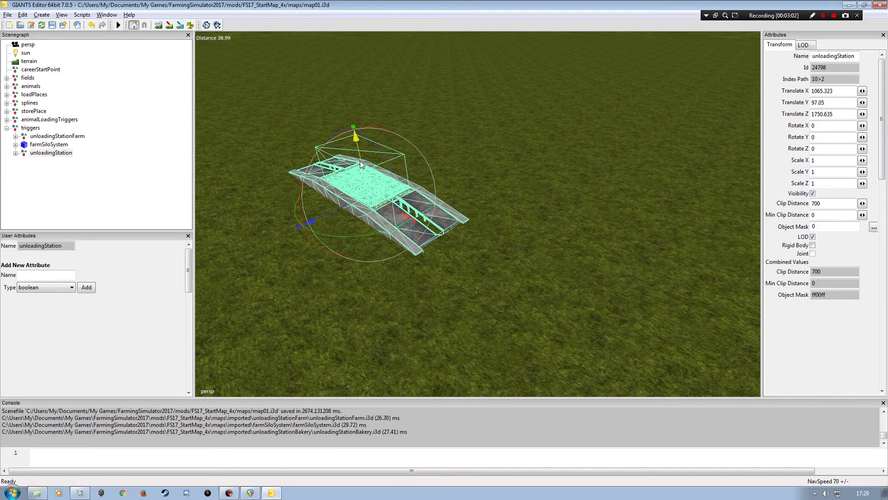
pyautogui.scroll(-5, 474, 232)
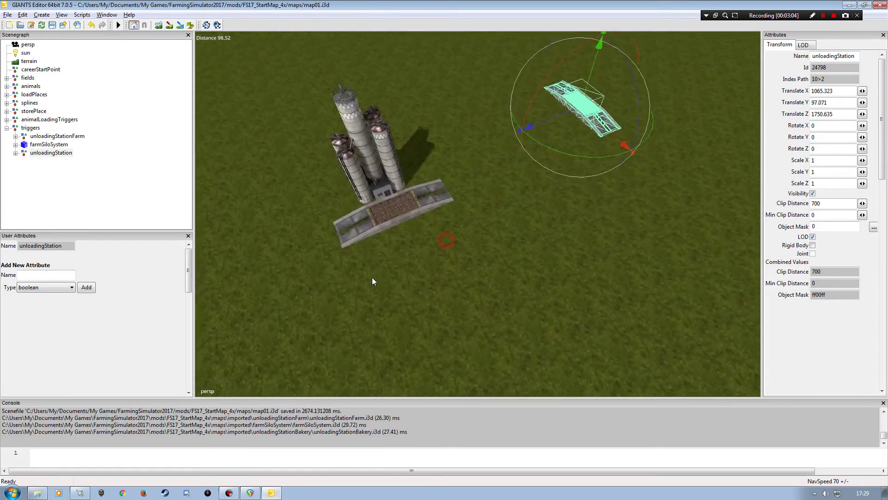
pyautogui.scroll(5, 375, 259)
pyautogui.scroll(-6, 416, 199)
# Step: Slide unloadingStation right across the field so it rests beyond the silos
pyautogui.click(117, 196)
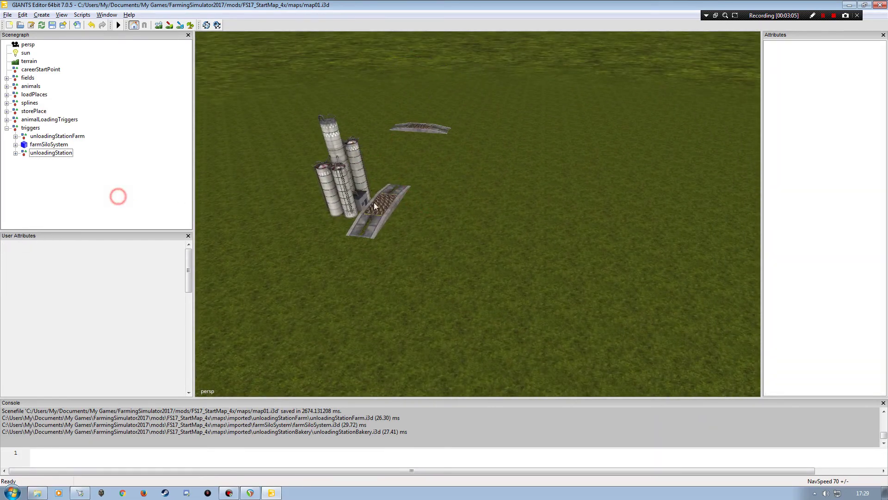
pyautogui.moveTo(375, 206); pyautogui.dragTo(388, 157, button='middle')
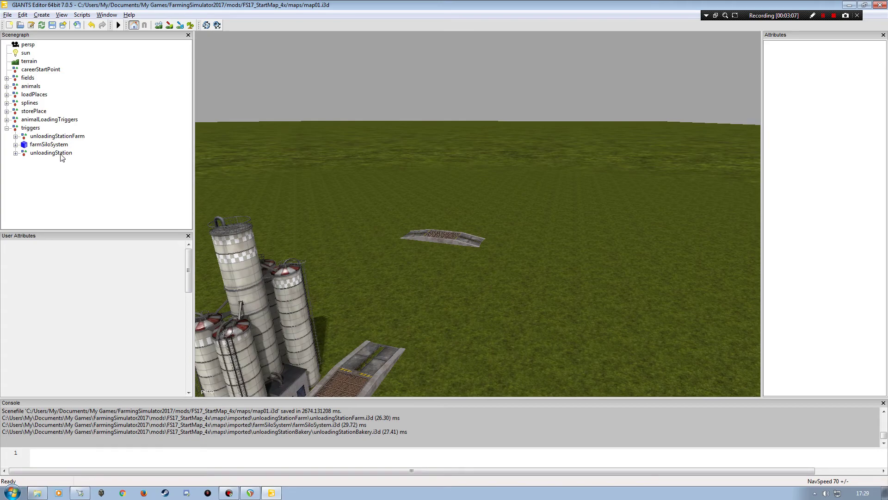
pyautogui.click(51, 152)
pyautogui.moveTo(477, 272); pyautogui.dragTo(741, 246)
pyautogui.moveTo(741, 246); pyautogui.dragTo(437, 293, button='middle')
pyautogui.click(95, 178)
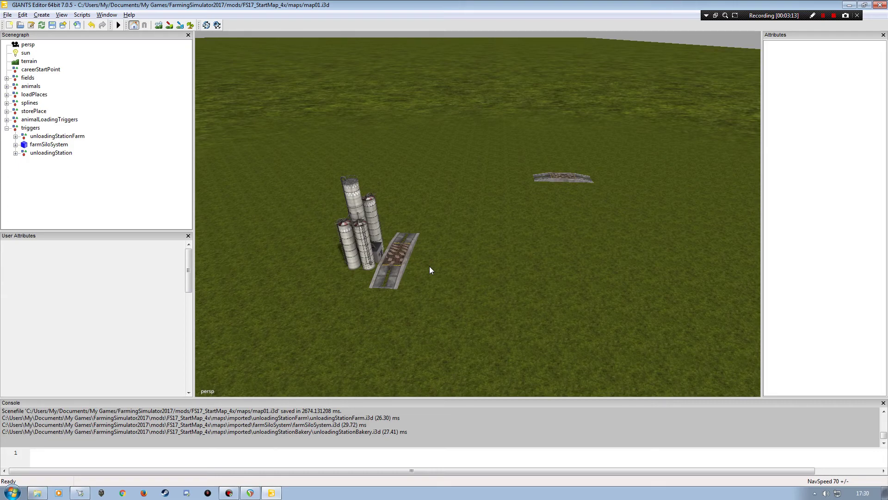
pyautogui.moveTo(430, 271)
pyautogui.mouseDown(button='middle')
pyautogui.moveTo(499, 270)
pyautogui.moveTo(511, 254)
pyautogui.moveTo(430, 232)
pyautogui.moveTo(507, 249)
pyautogui.moveTo(442, 258)
pyautogui.mouseUp(button='middle')
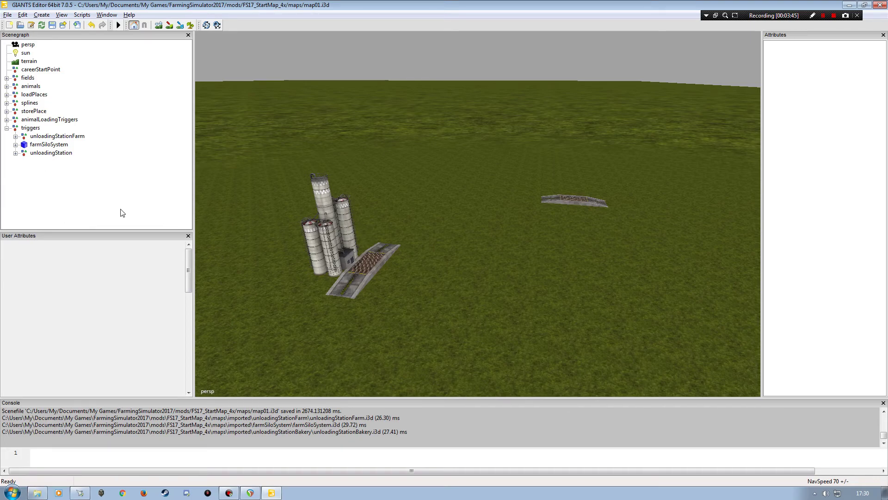
# Step: Expand unloadingStationFarm > gameplay > IN and select triggerPos, showing index FARM_SILO and shovelTargetIndex 2
pyautogui.click(15, 136)
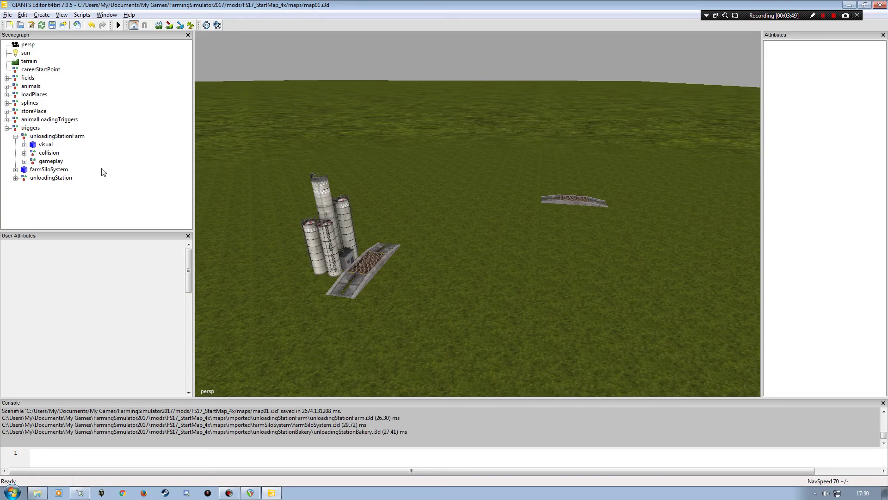
pyautogui.click(24, 161)
pyautogui.click(33, 170)
pyautogui.click(61, 136)
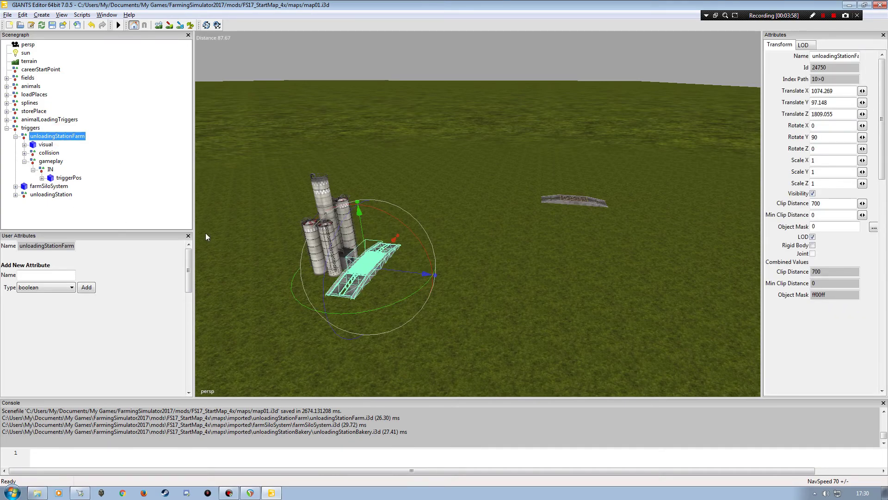
pyautogui.click(68, 179)
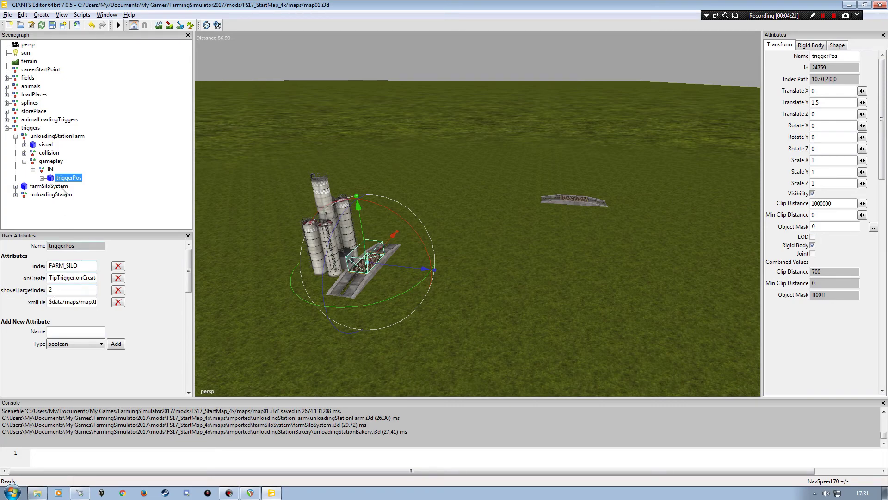
pyautogui.click(42, 178)
pyautogui.click(85, 202)
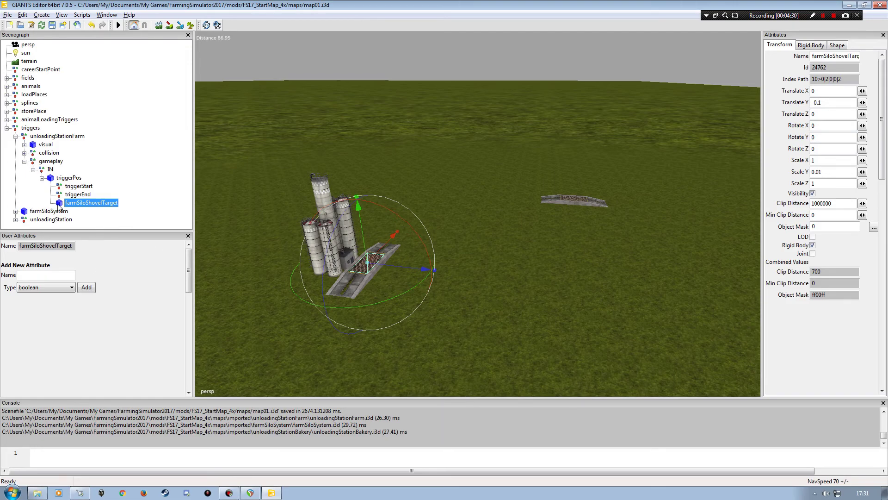
pyautogui.click(42, 178)
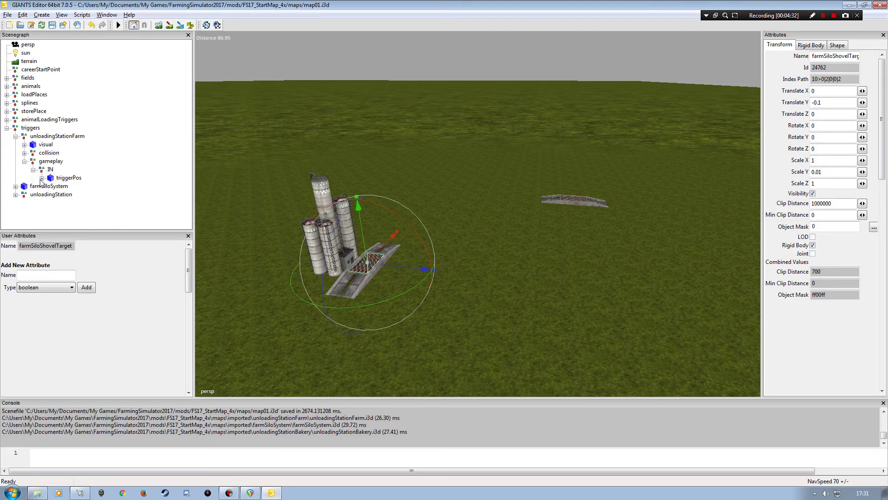
pyautogui.click(60, 178)
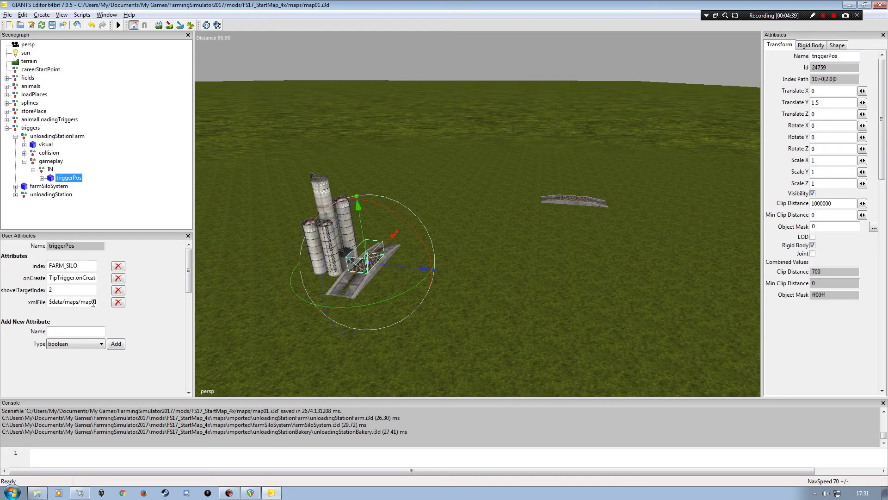
# Step: Strip the $data/ prefix so triggerPos's xmlFile reads maps/map01.xml
pyautogui.click(66, 305)
pyautogui.press('BackSpace')
pyautogui.press('BackSpace')
pyautogui.press('BackSpace')
pyautogui.press('BackSpace')
pyautogui.press('BackSpace')
pyautogui.press('Tab')
# Step: Expand unloadingStation > gameplay > IN and select its triggerPos, showing TOWN_BAKERY and shovelTargetIndex 3
pyautogui.click(16, 195)
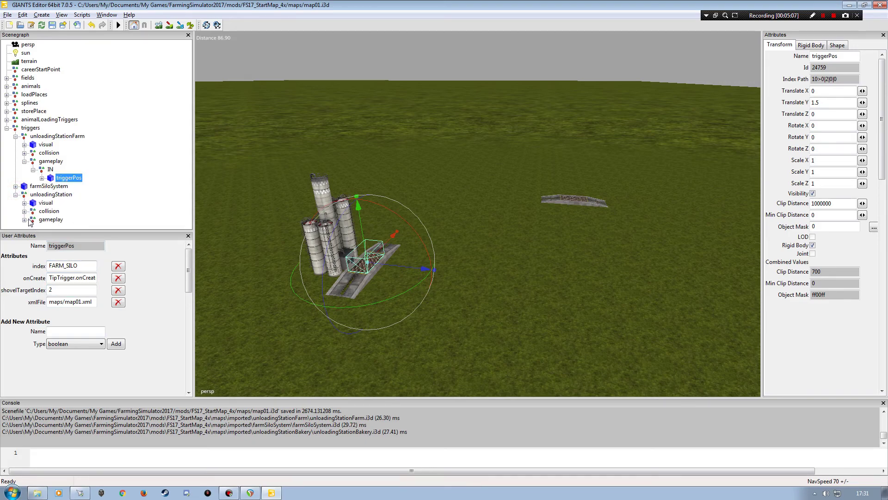
pyautogui.click(45, 203)
pyautogui.click(48, 195)
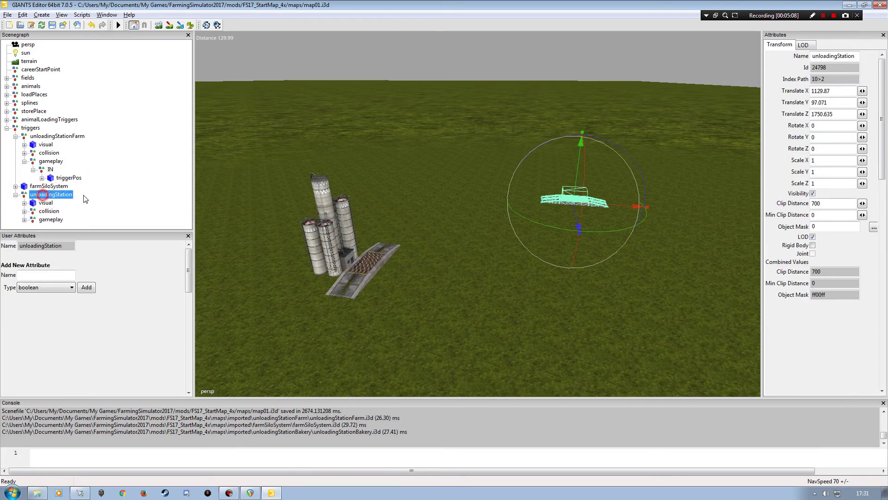
pyautogui.click(24, 220)
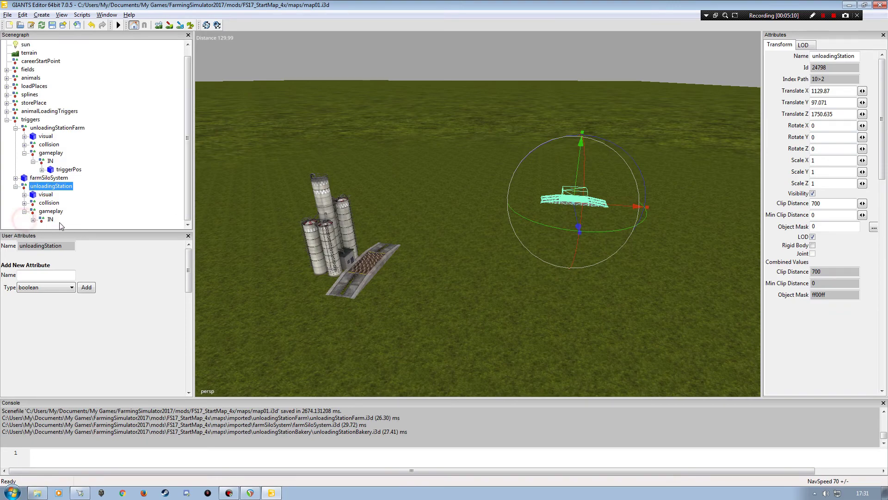
pyautogui.click(33, 219)
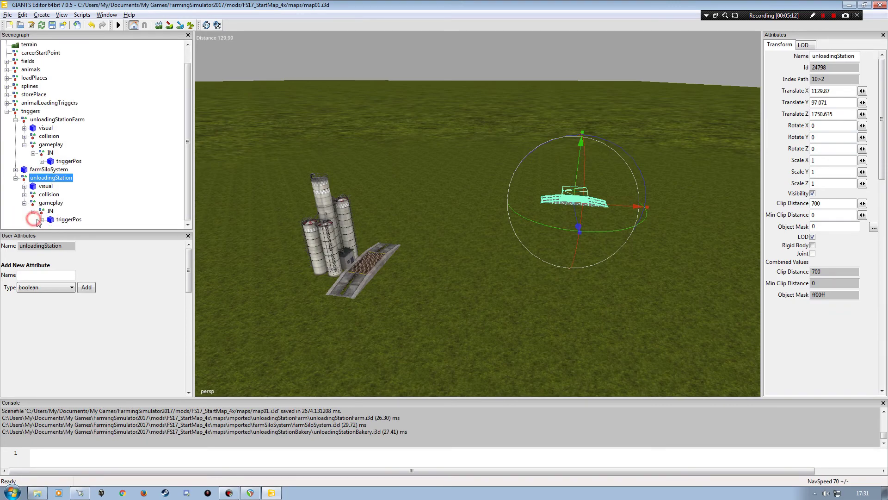
pyautogui.click(70, 220)
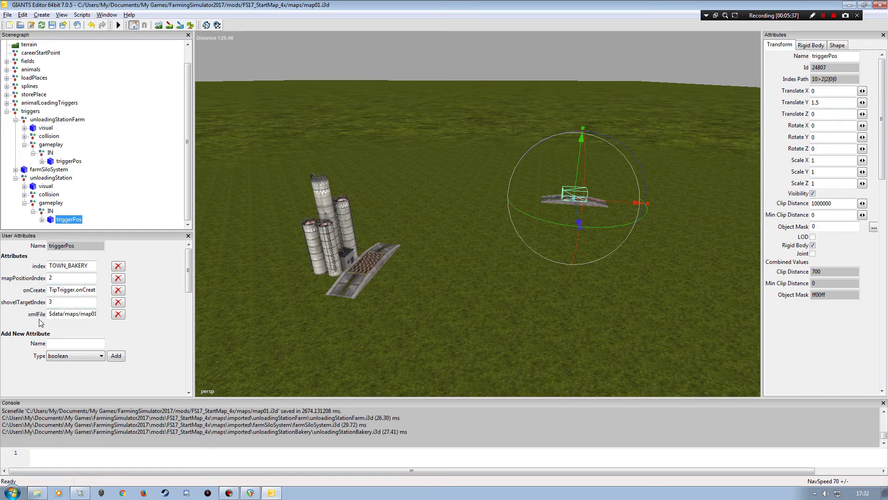
# Step: Change the bakery trigger's xmlFile to maps/map01.xml, then open map01.xml in Notepad++
pyautogui.click(66, 314)
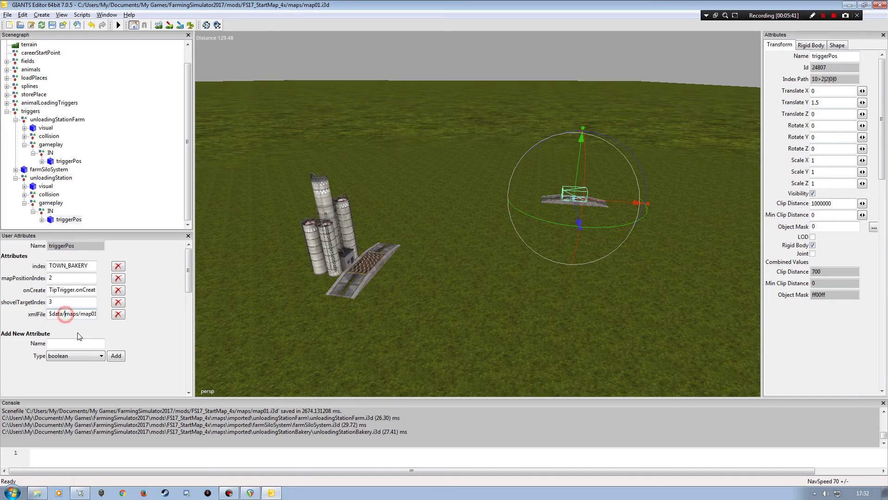
pyautogui.press('BackSpace')
pyautogui.press('BackSpace')
pyautogui.press('BackSpace')
pyautogui.press('BackSpace')
pyautogui.press('BackSpace')
pyautogui.press('BackSpace')
pyautogui.press('Tab')
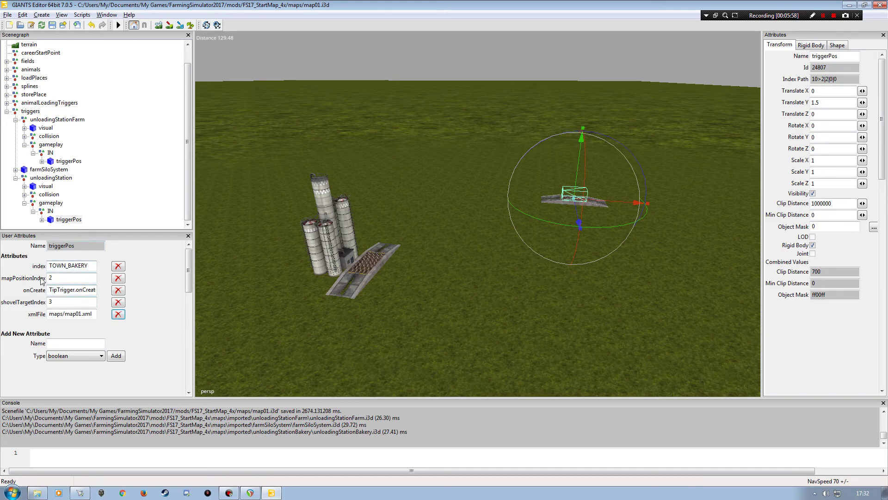
pyautogui.click(272, 493)
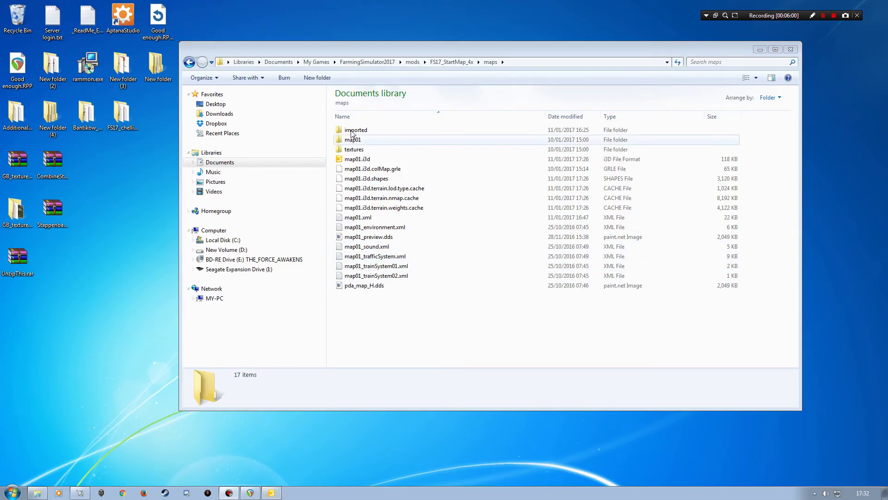
pyautogui.doubleClick(361, 218)
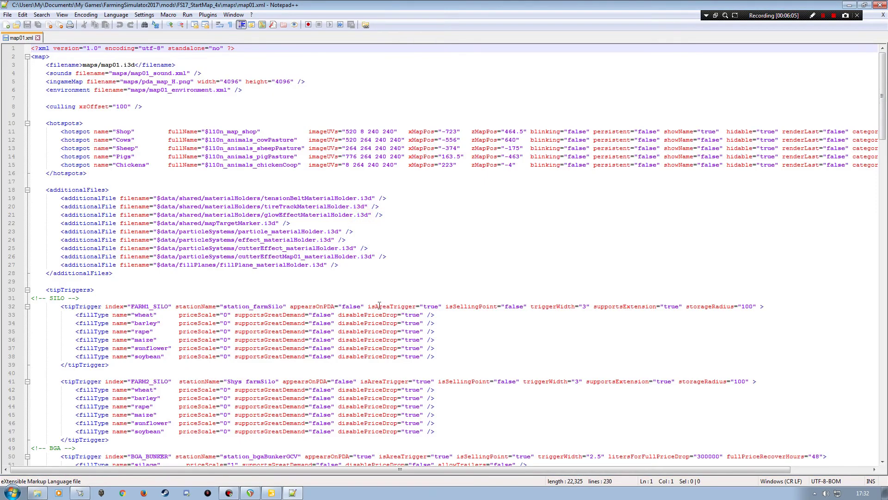
# Step: Delete the FARM2_SILO tipTrigger block and tidy the surrounding blank lines
pyautogui.scroll(-7, 169, 249)
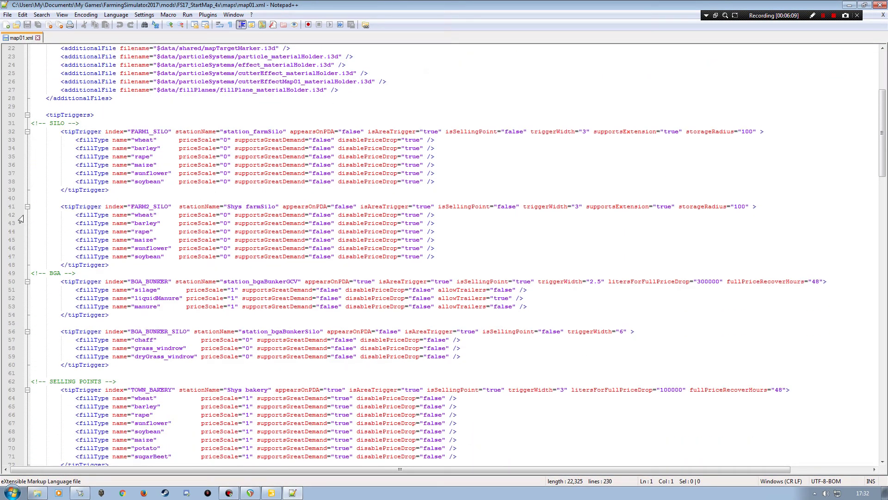
pyautogui.click(10, 206)
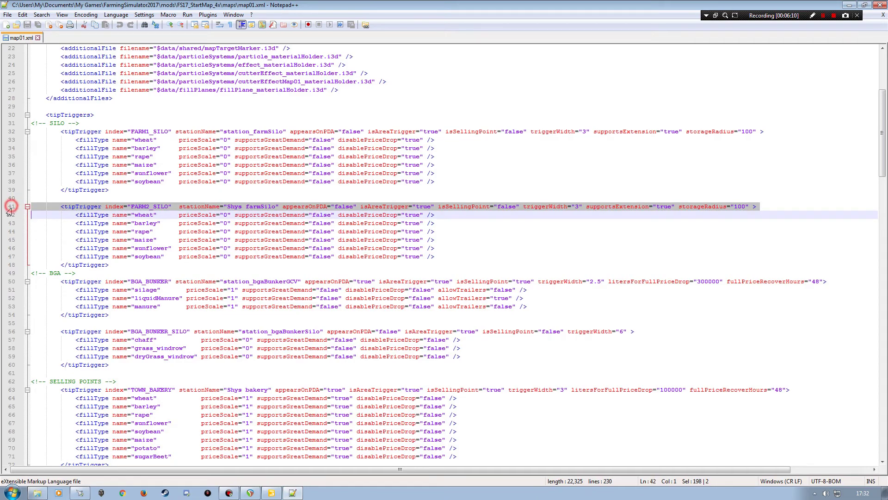
pyautogui.keyDown('shift'); pyautogui.click(10, 267); pyautogui.keyUp('shift')
pyautogui.press('Delete')
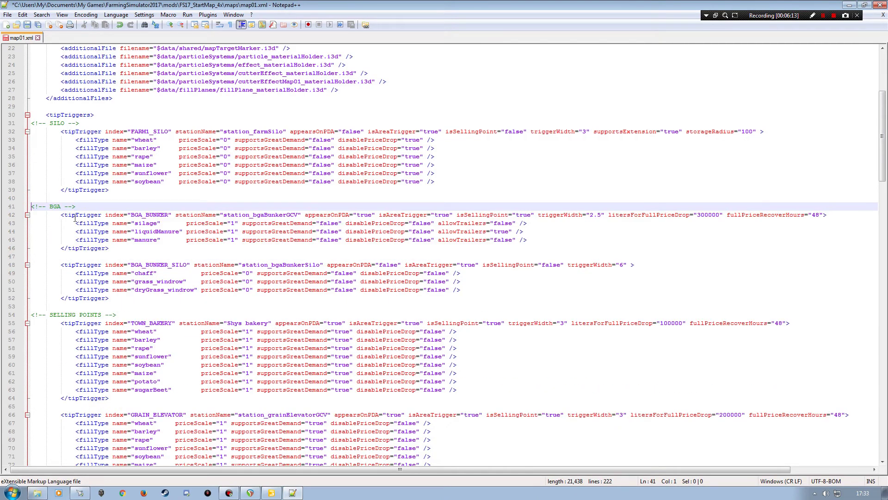
pyautogui.press('Delete')
pyautogui.write('<')
pyautogui.click(130, 182)
pyautogui.click(111, 190)
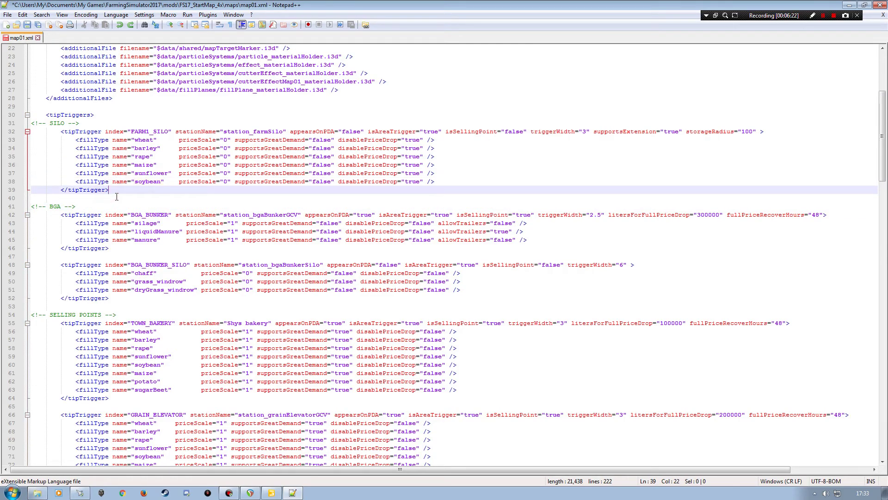
pyautogui.press('Delete')
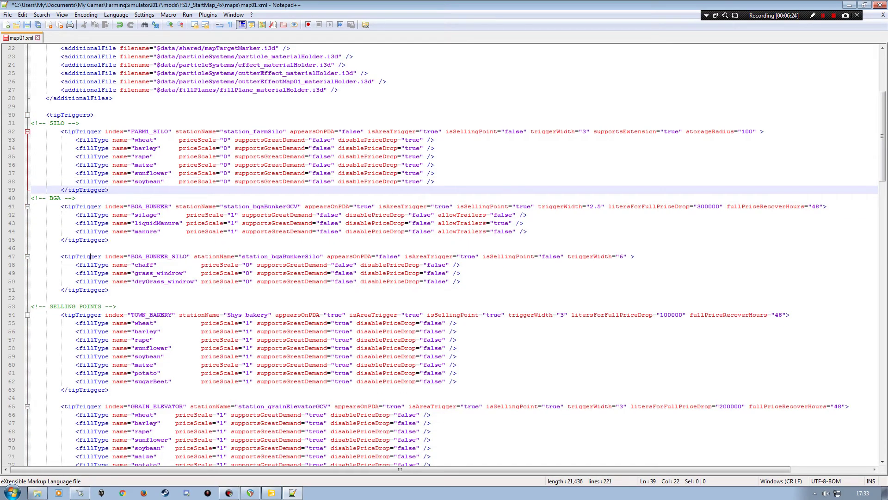
pyautogui.press('Return')
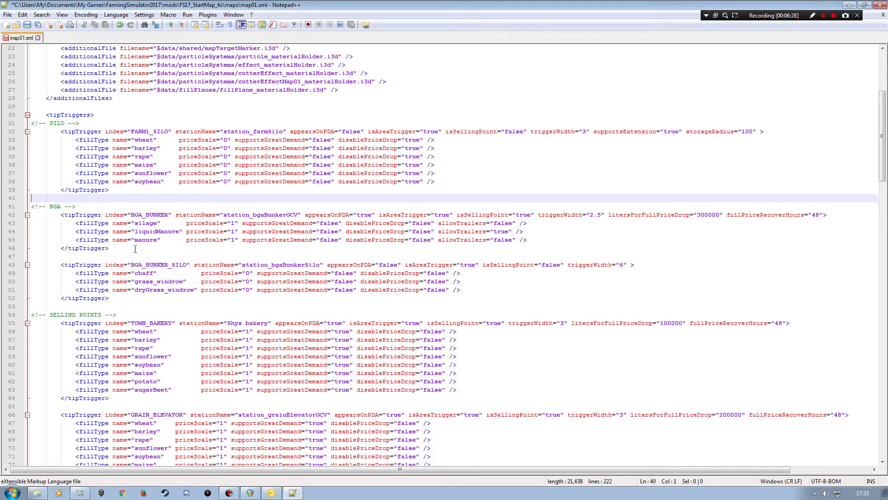
# Step: Rename the FARM1_SILO tipTrigger index to FARM_SILO
pyautogui.scroll(3, 138, 200)
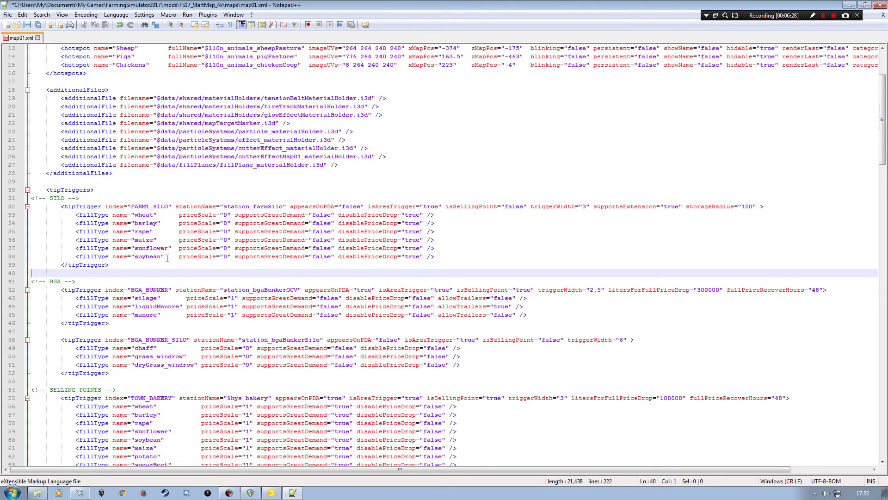
pyautogui.click(149, 204)
pyautogui.press('BackSpace')
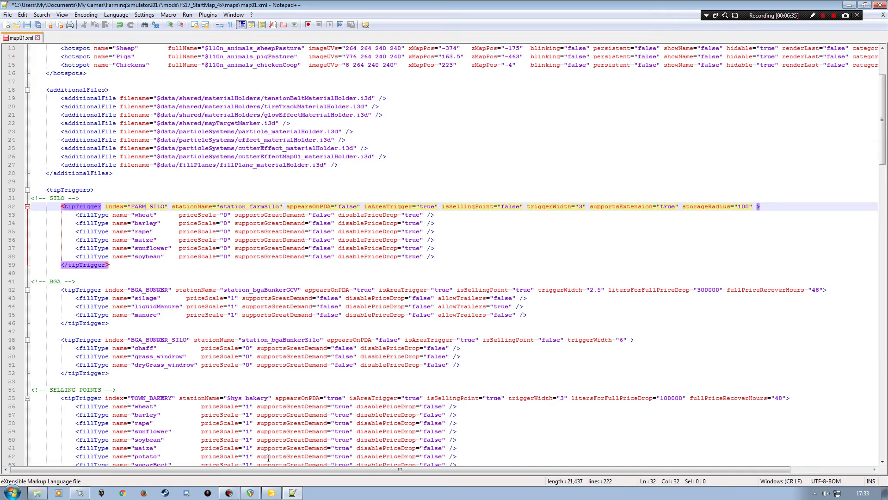
pyautogui.click(271, 493)
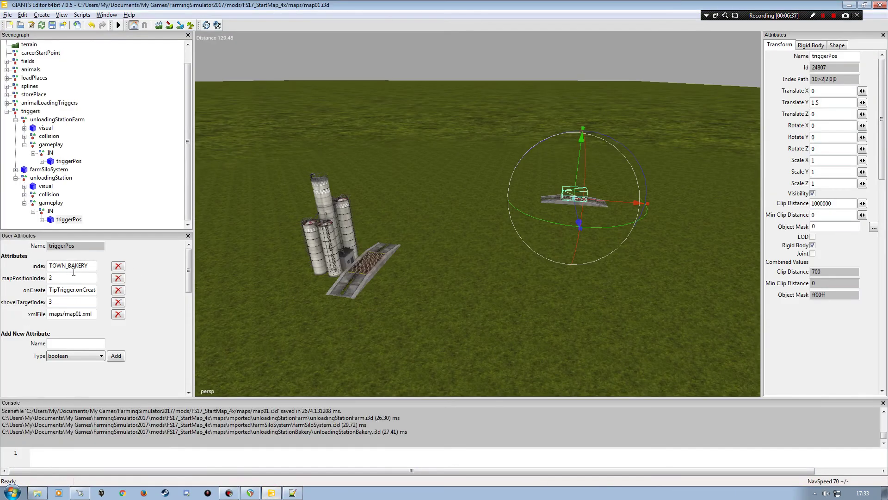
# Step: Compare the FARM_SILO and TOWN_BAKERY triggerPos index attributes against the map01.xml tipTrigger entries
pyautogui.click(55, 161)
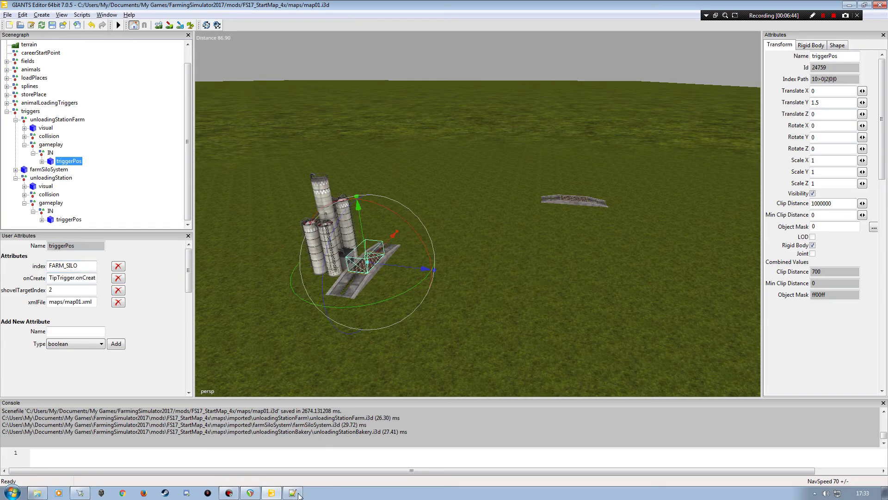
pyautogui.moveTo(294, 494)
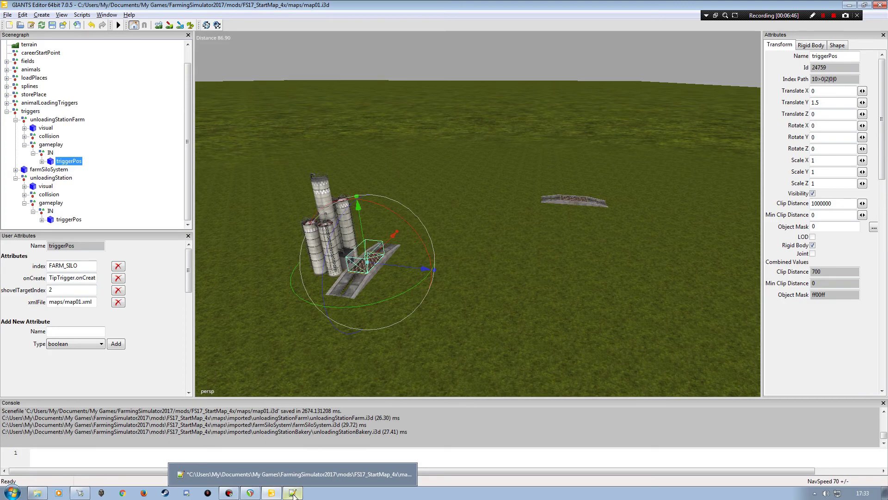
pyautogui.click(294, 494)
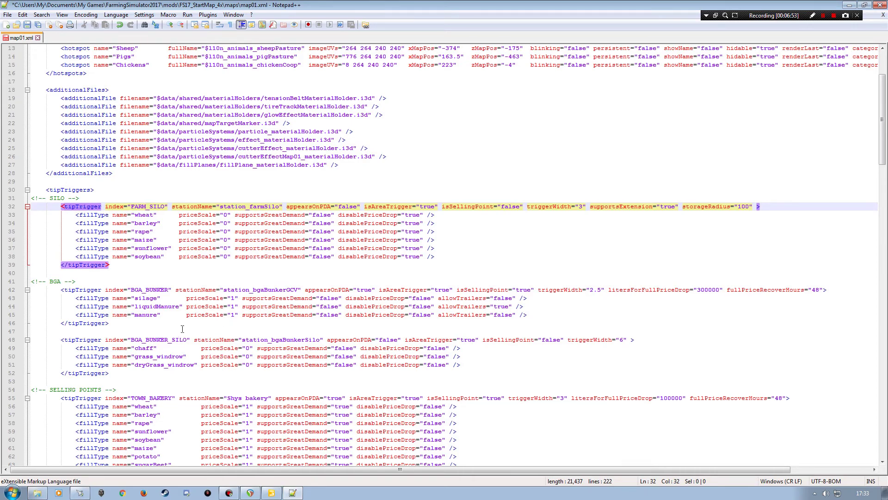
pyautogui.click(271, 493)
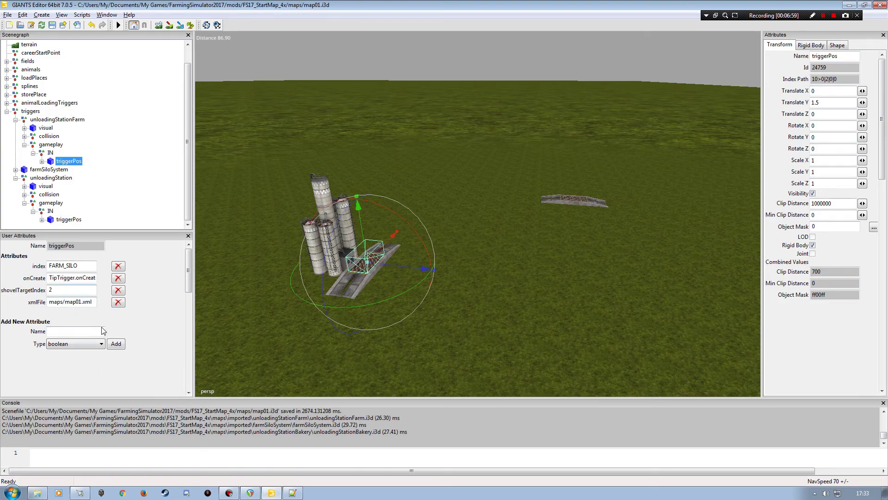
pyautogui.click(292, 493)
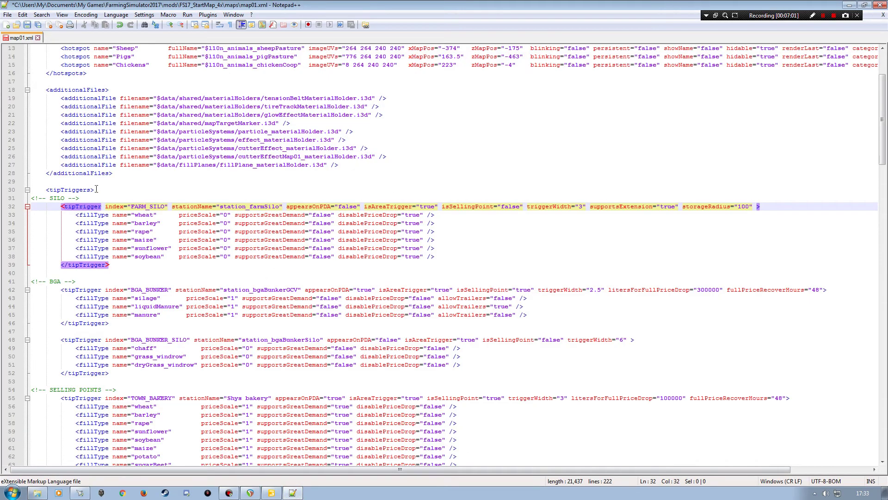
pyautogui.scroll(-5, 192, 310)
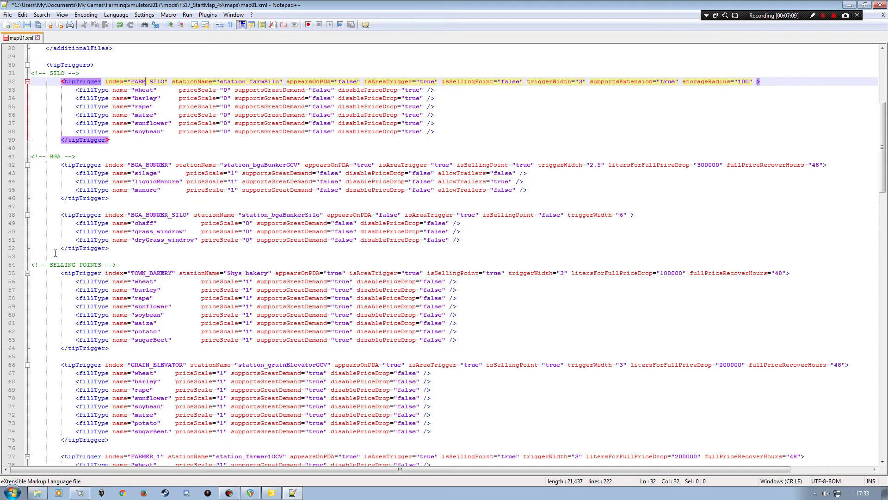
pyautogui.click(272, 492)
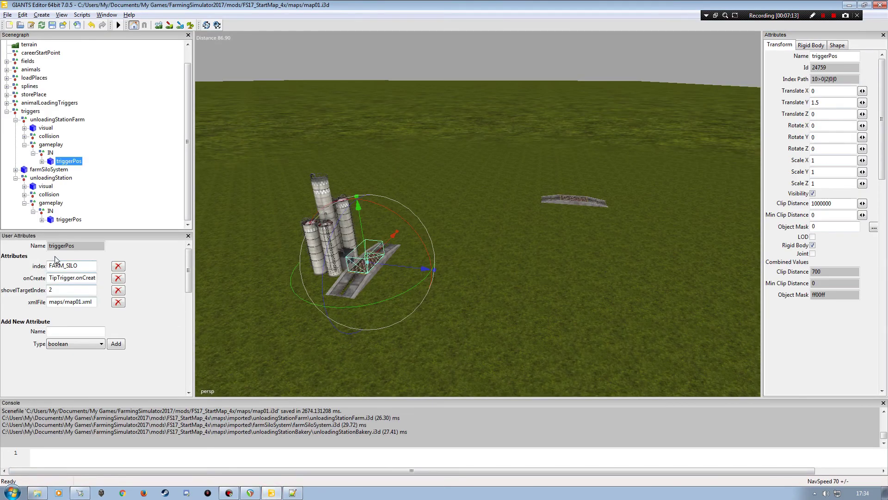
pyautogui.click(60, 220)
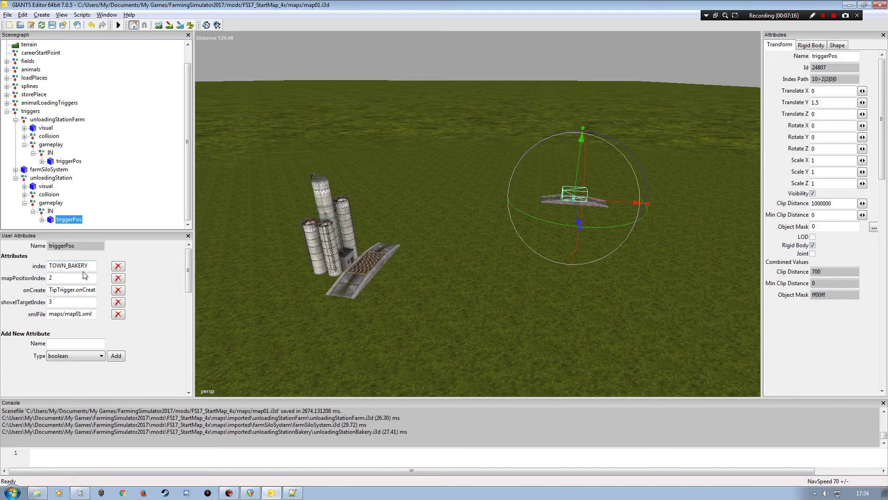
pyautogui.click(293, 493)
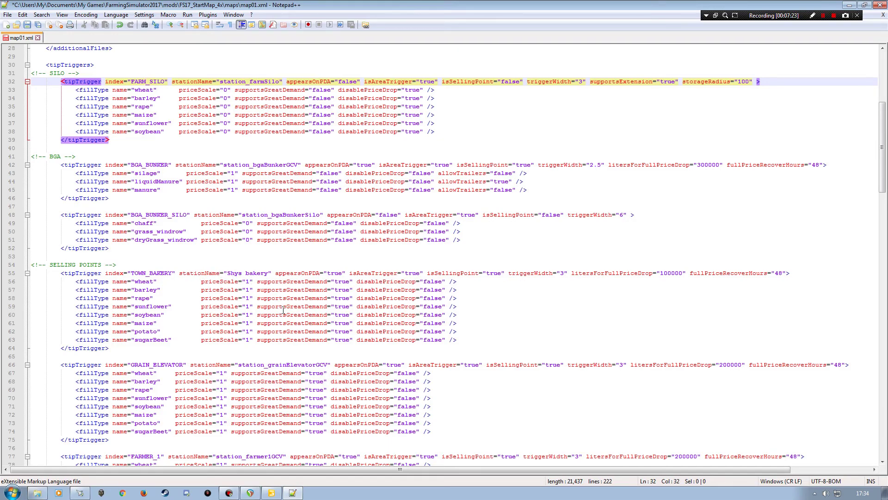
# Step: Change 'bakery' to 'Bakery' on line 55, align stationName, then view the triggers in GIANTS Editor
pyautogui.click(250, 272)
pyautogui.press('BackSpace')
pyautogui.write('B')
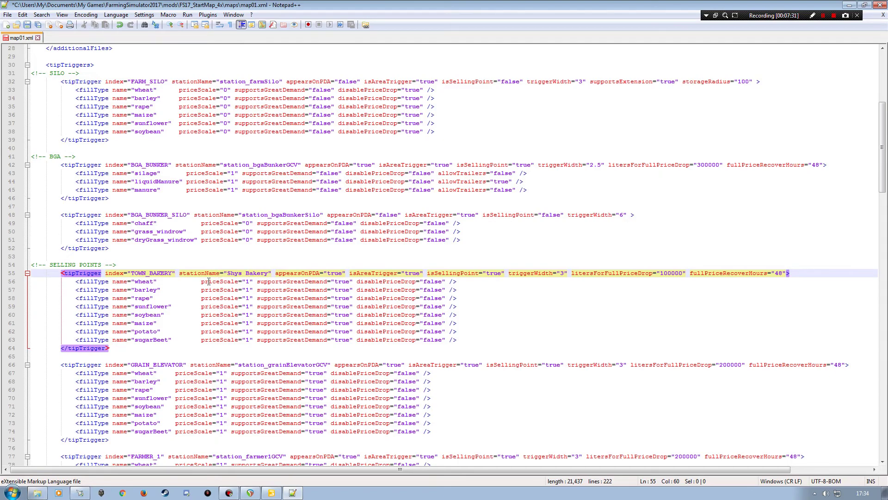
pyautogui.click(180, 272)
pyautogui.press('Tab')
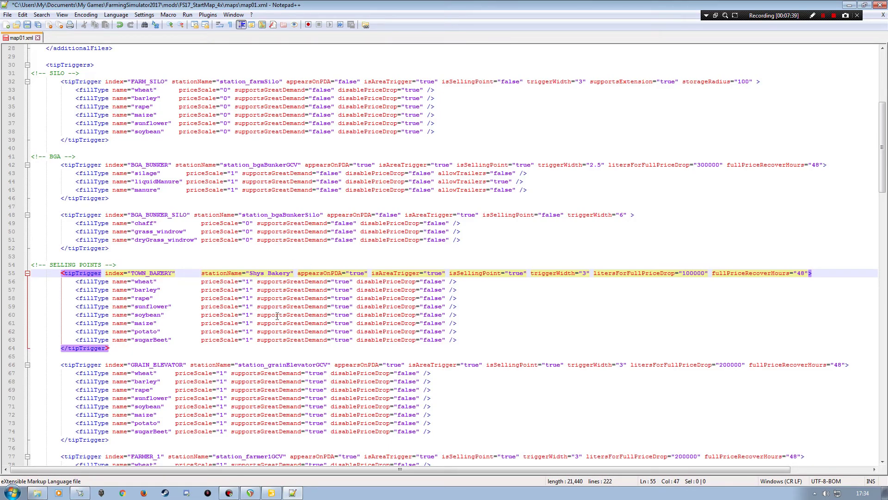
pyautogui.click(272, 492)
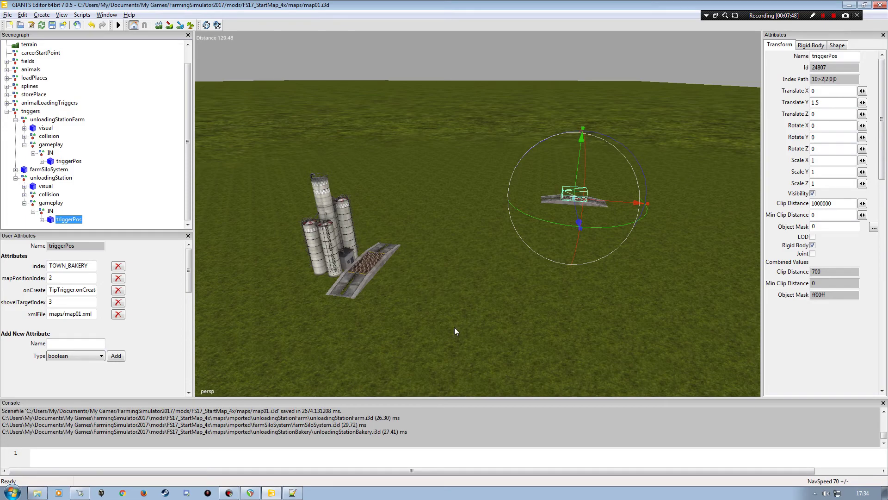
pyautogui.moveTo(360, 123); pyautogui.dragTo(380, 218, button='right')
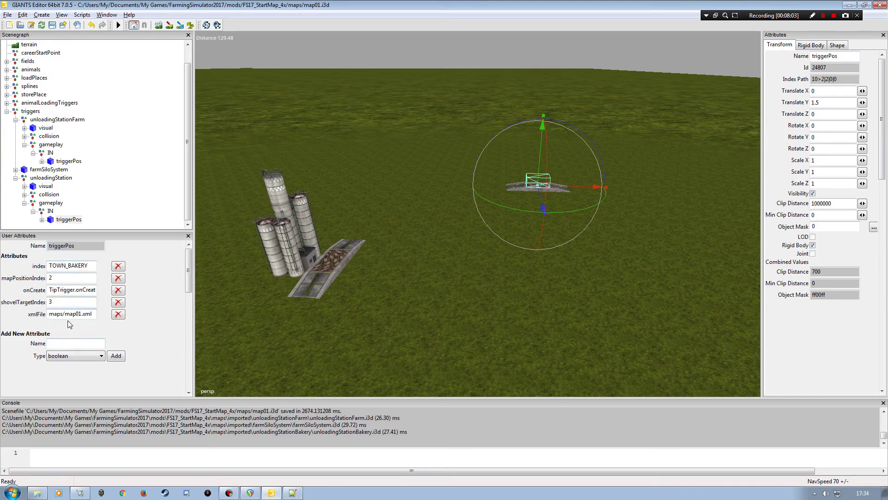
# Step: Save map01.xml with Ctrl+S, review its tipTriggers, and close the file
pyautogui.click(292, 493)
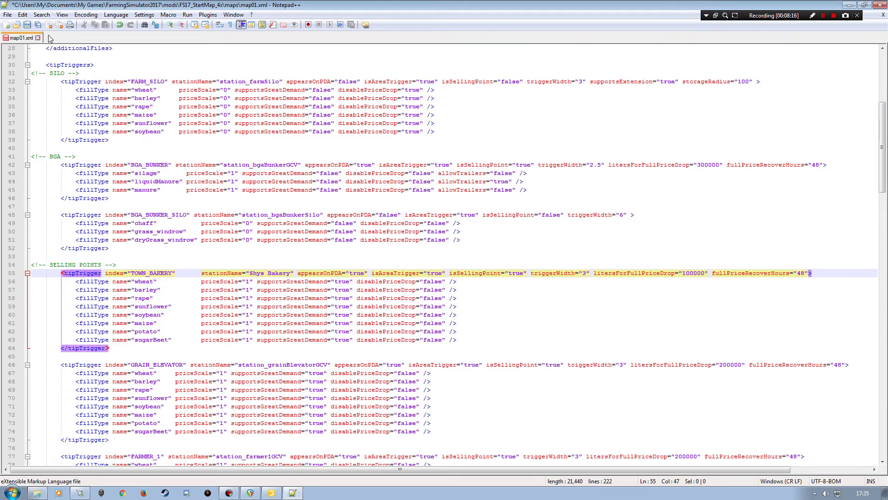
pyautogui.hotkey('ctrl', 's')
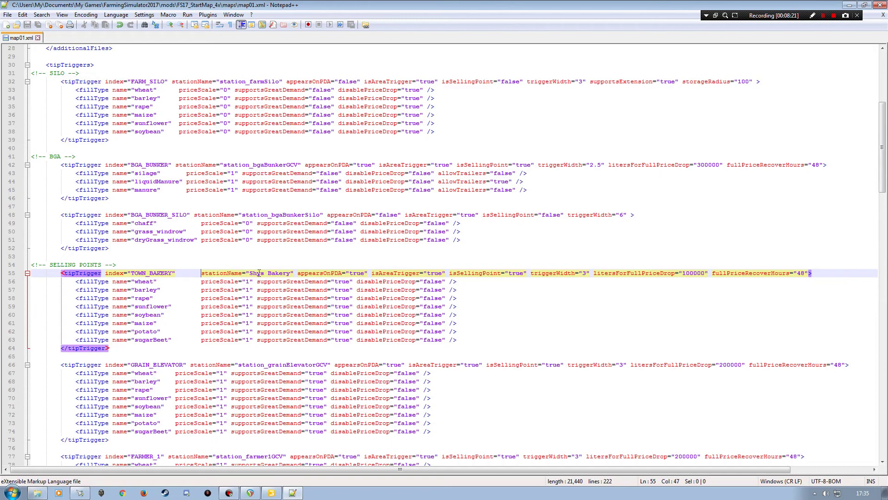
pyautogui.scroll(2, 190, 276)
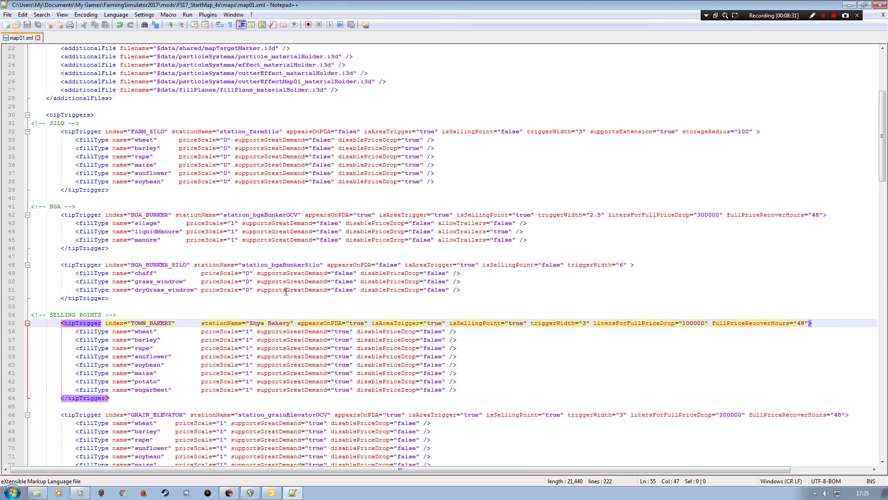
pyautogui.scroll(-2, 259, 291)
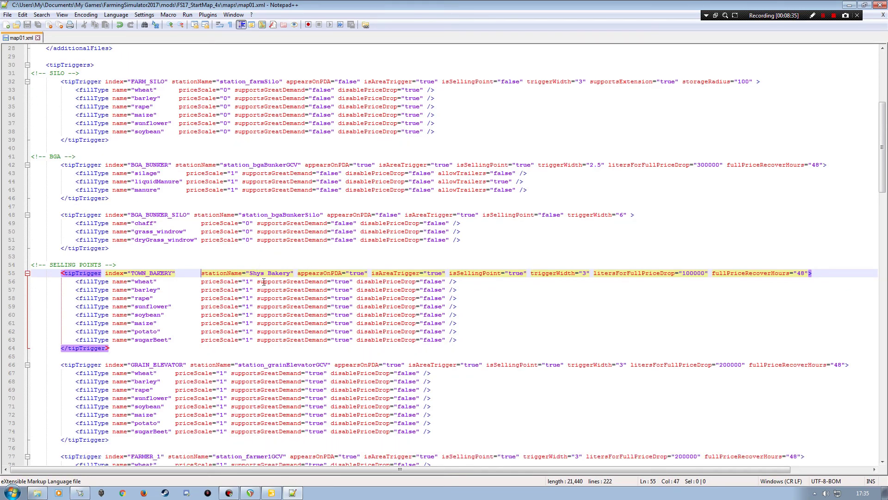
pyautogui.scroll(-1, 283, 308)
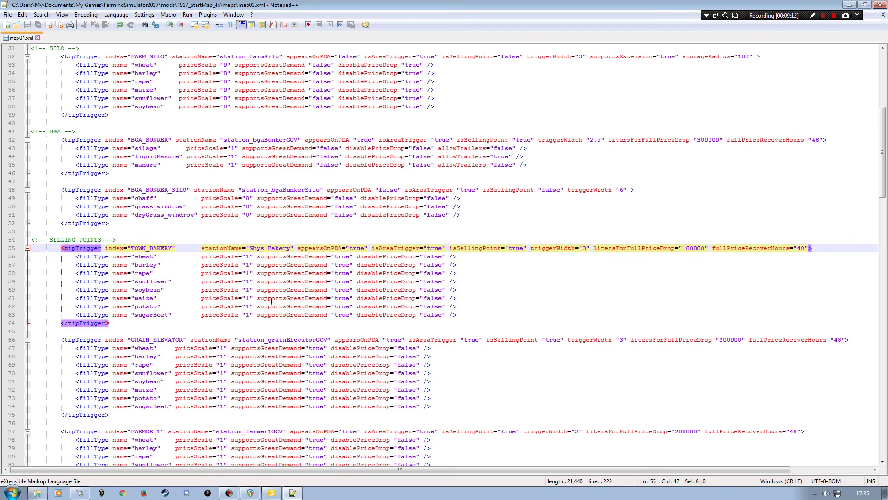
pyautogui.click(883, 14)
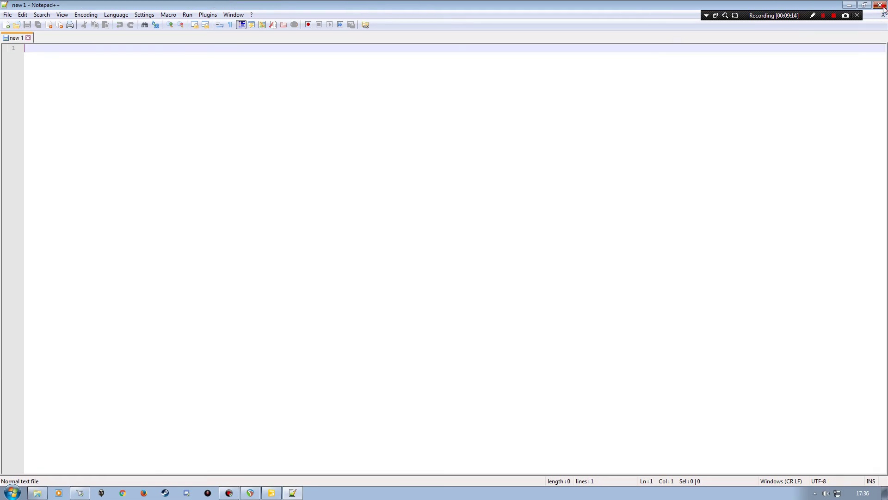
# Step: Close Notepad++, deselect the triggerPos node, and save the map01 scene
pyautogui.click(880, 5)
pyautogui.click(137, 152)
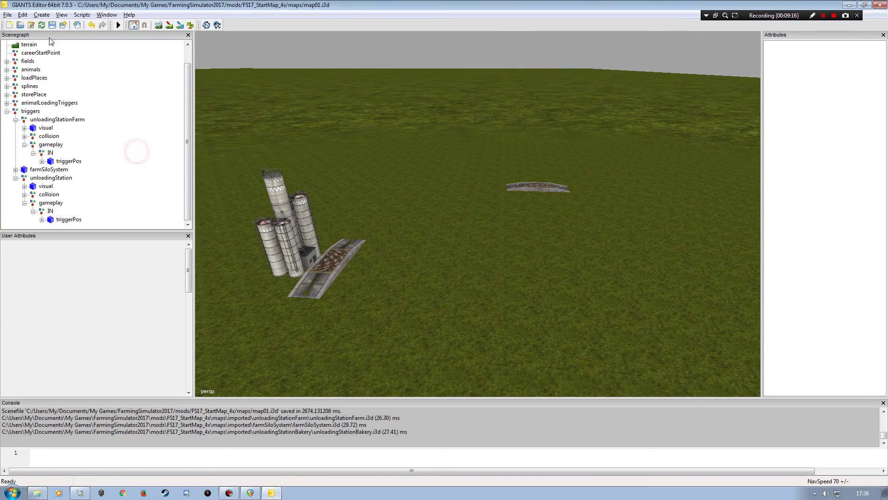
pyautogui.click(52, 25)
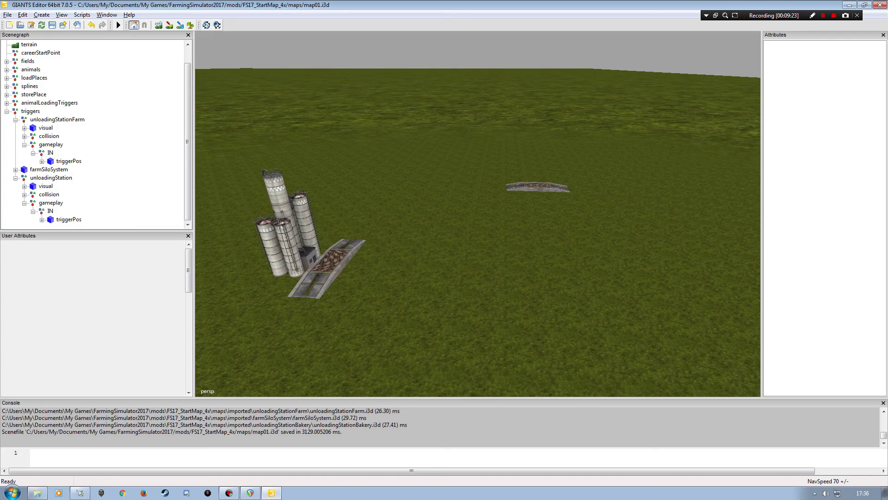
pyautogui.click(832, 17)
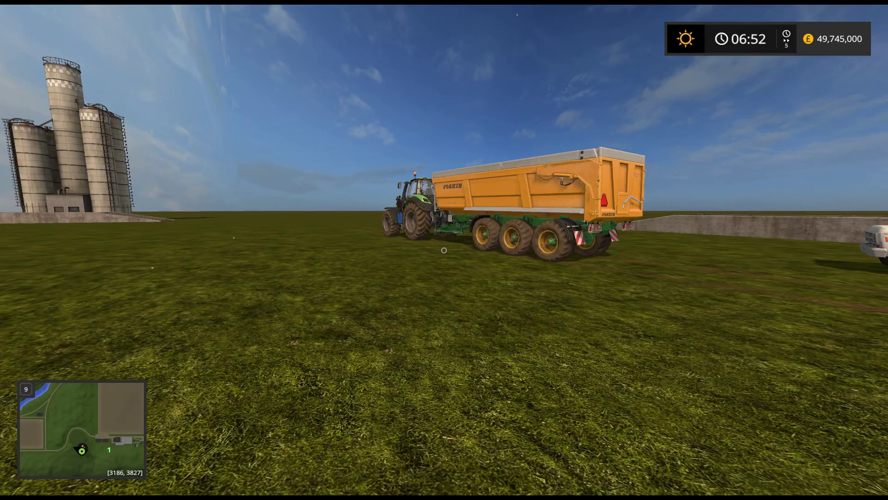
# Step: Walk around the tractor, trailer, bunker and silos, then bring up the Map Overview menu
pyautogui.press('w')
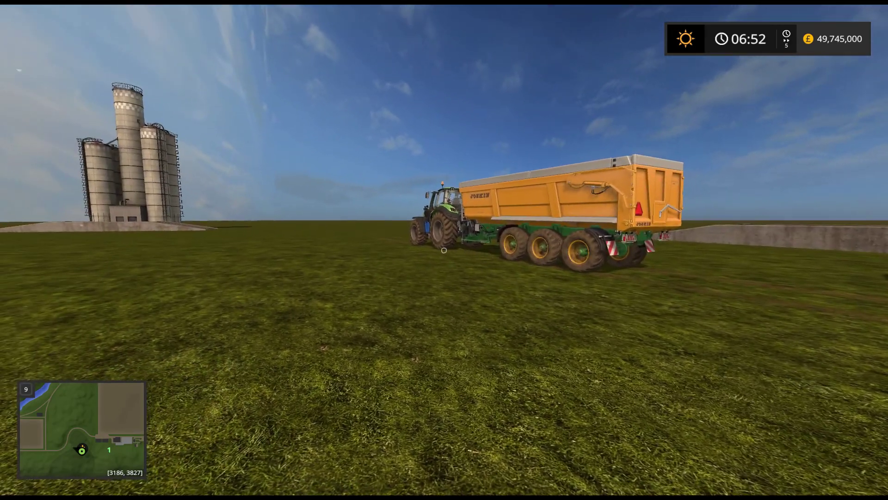
pyautogui.press('w')
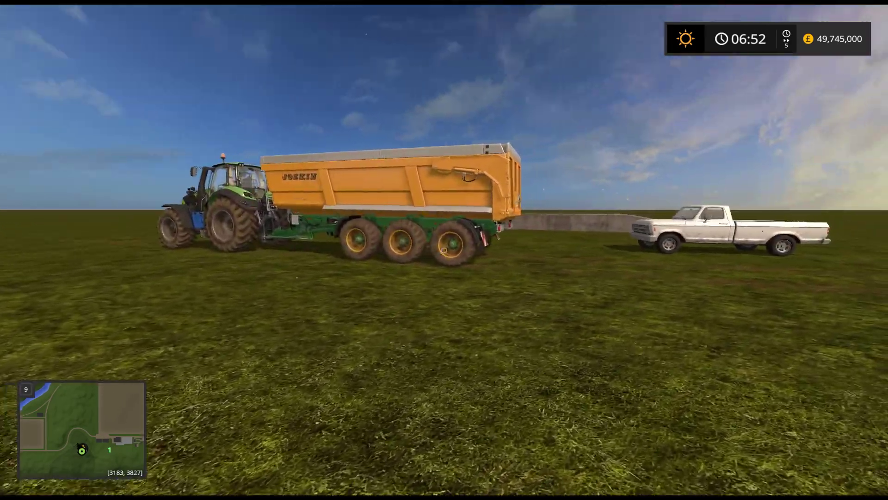
pyautogui.press('w')
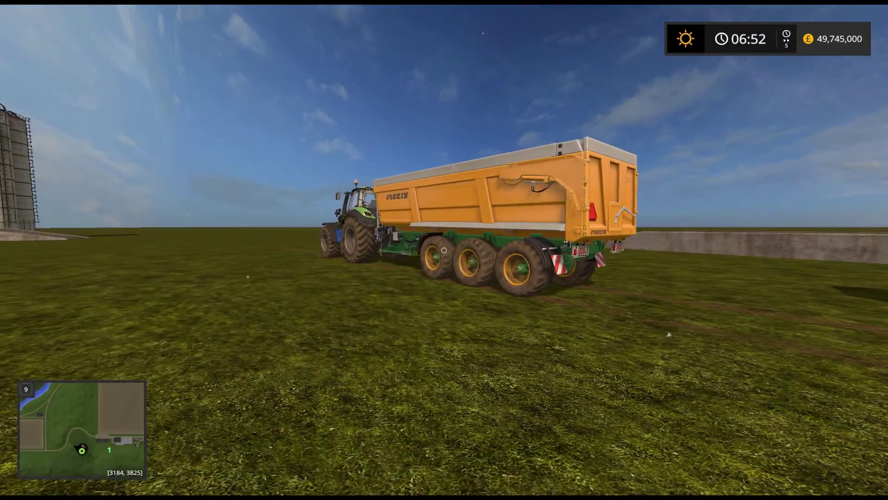
pyautogui.press('w')
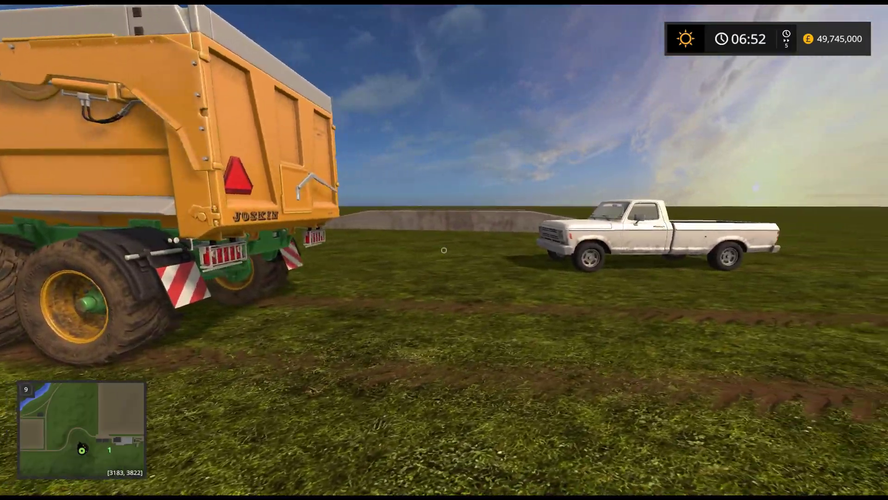
pyautogui.press('w')
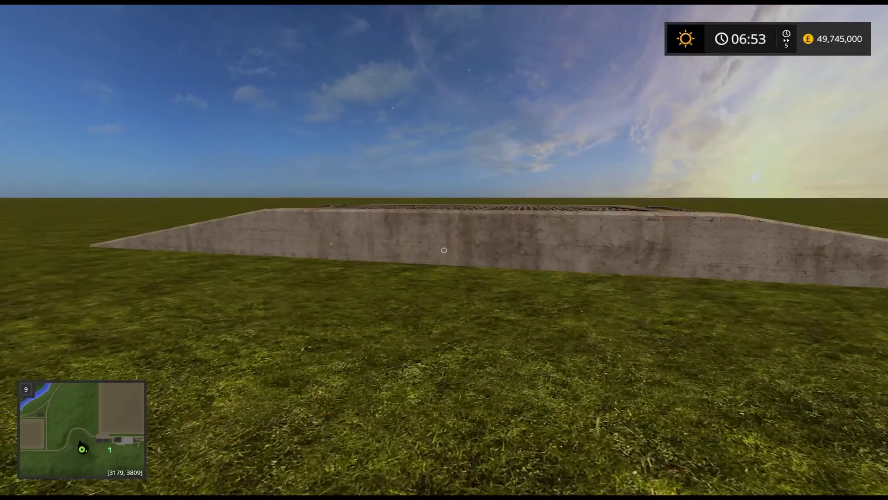
pyautogui.press('w')
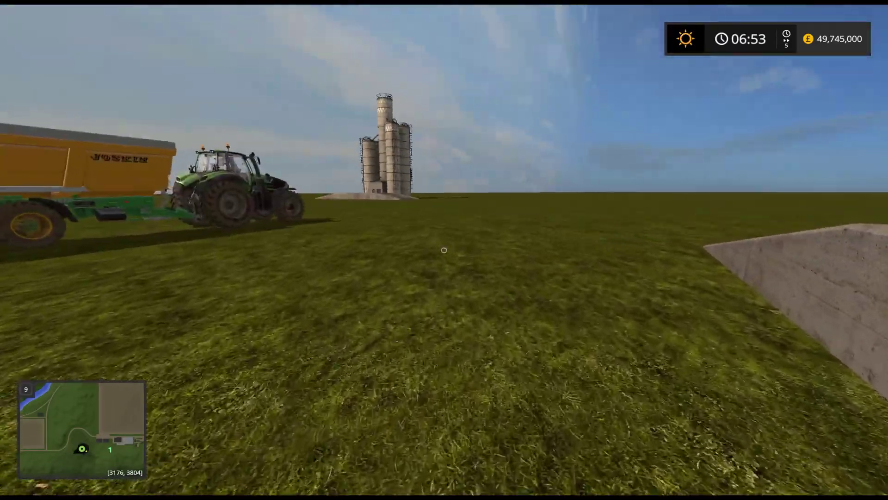
pyautogui.press('w')
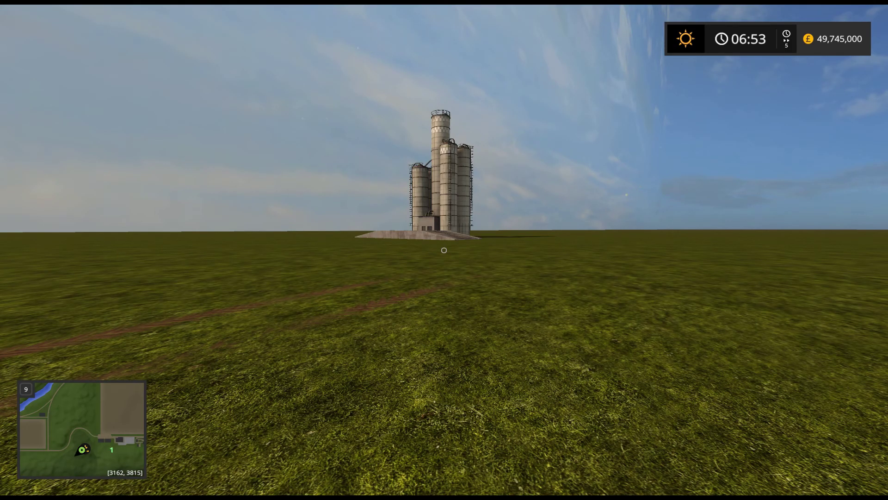
pyautogui.press('Escape')
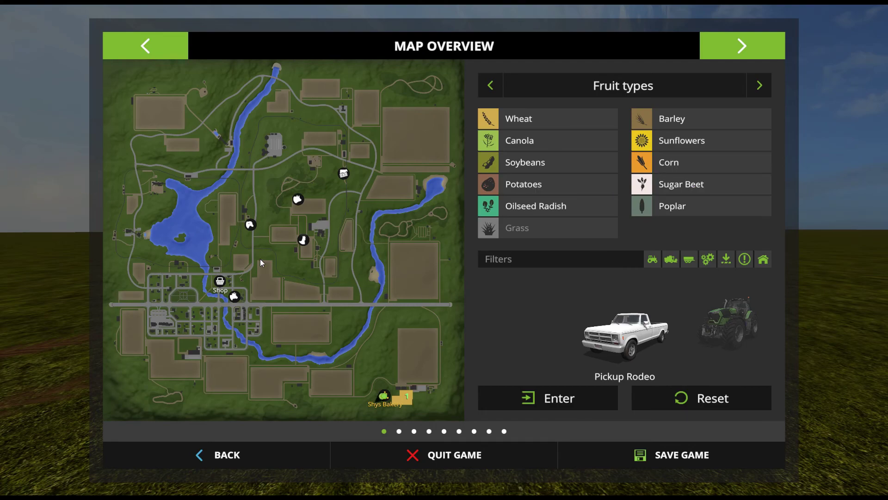
# Step: Go to the Prices / 1000 L page and scroll its columns to find Shys Bakery
pyautogui.click(727, 51)
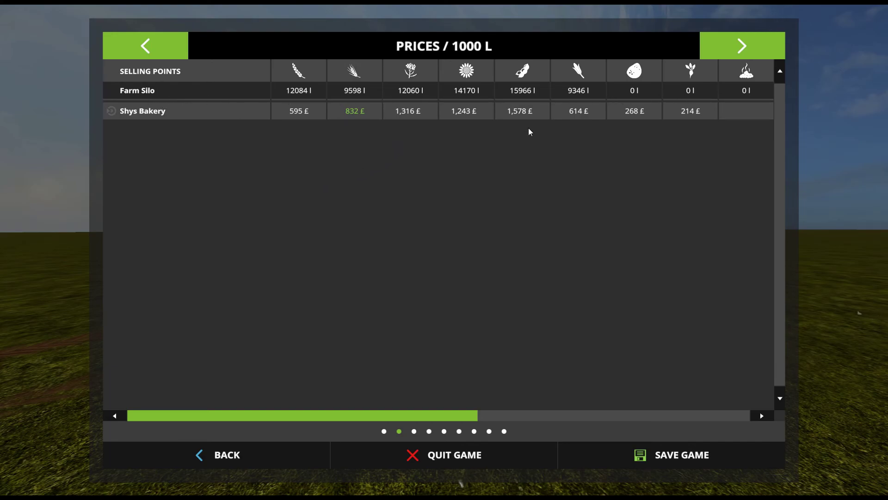
pyautogui.moveTo(388, 419); pyautogui.dragTo(252, 423)
# Step: Drive the tractor under the Farm Silo spout and load 9552 l of wheat into the trailer
pyautogui.click(296, 454)
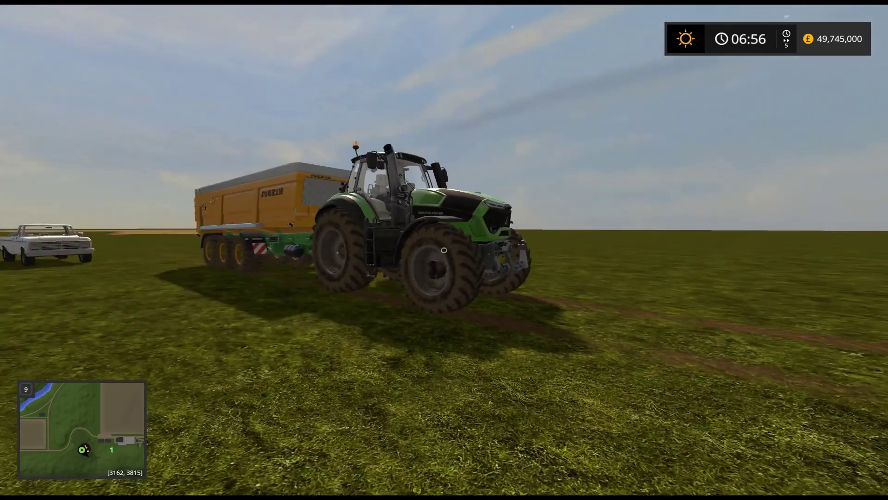
pyautogui.press('w')
pyautogui.press('e')
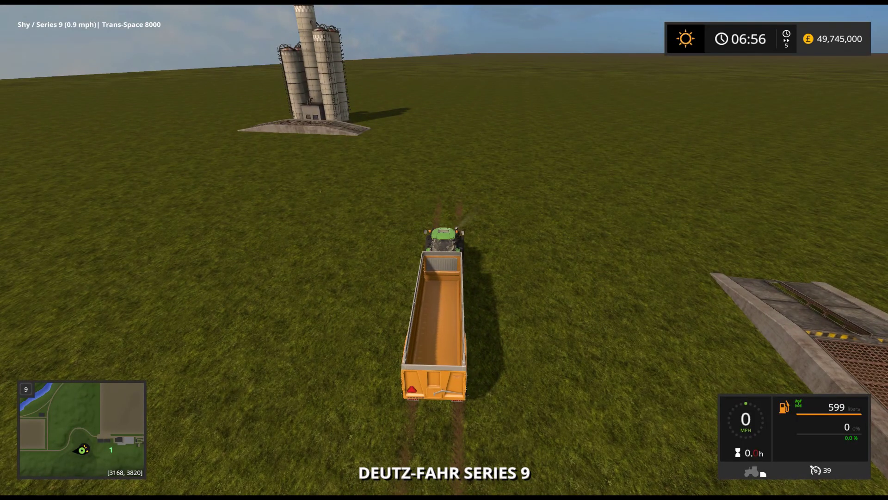
pyautogui.press('w')
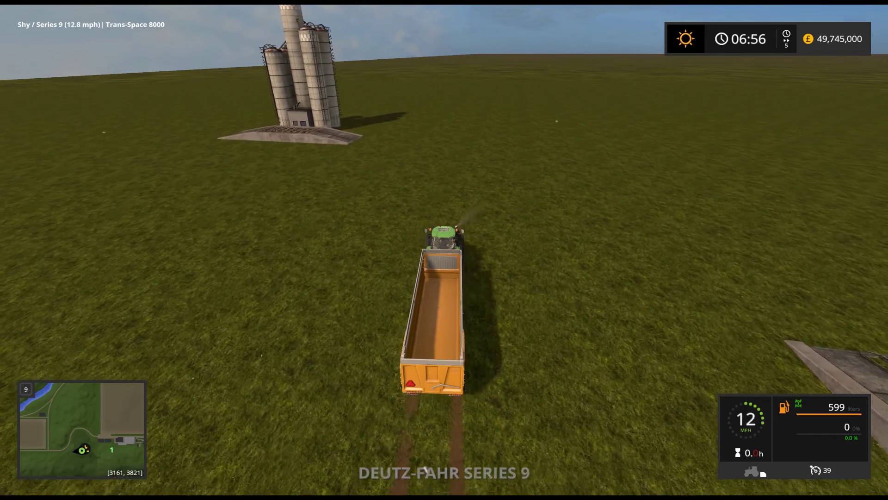
pyautogui.press('w')
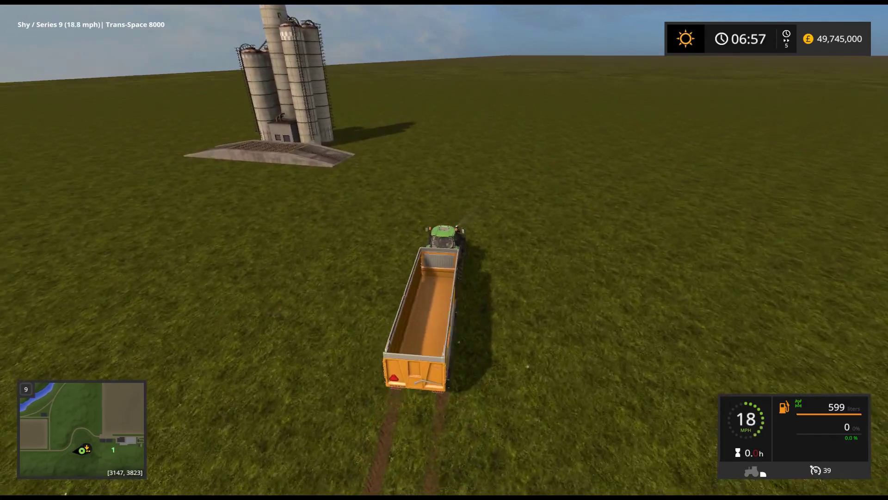
pyautogui.press('w')
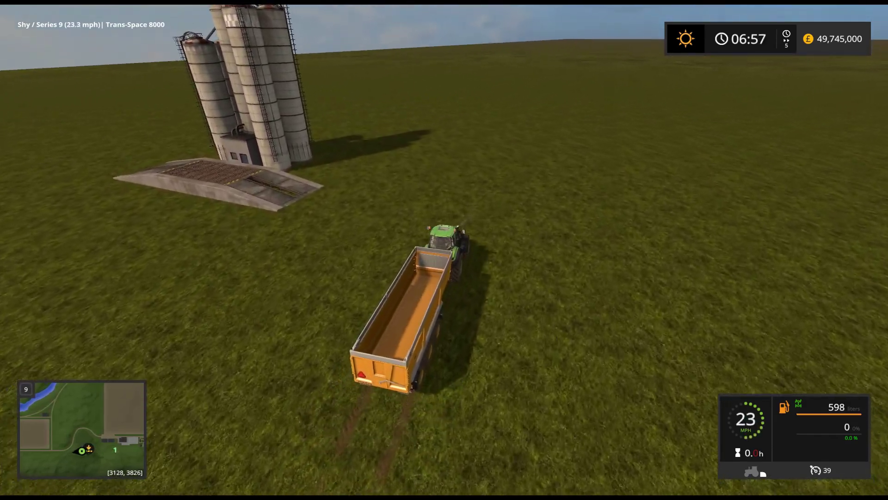
pyautogui.press('w')
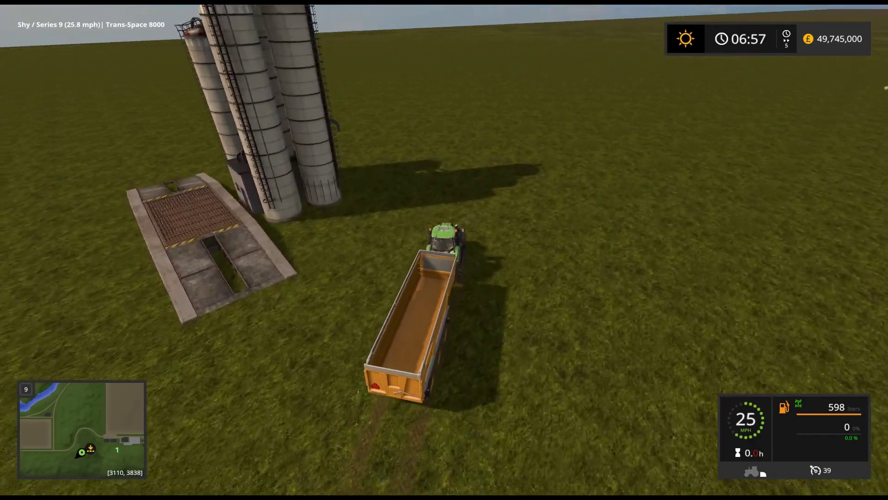
pyautogui.press('s')
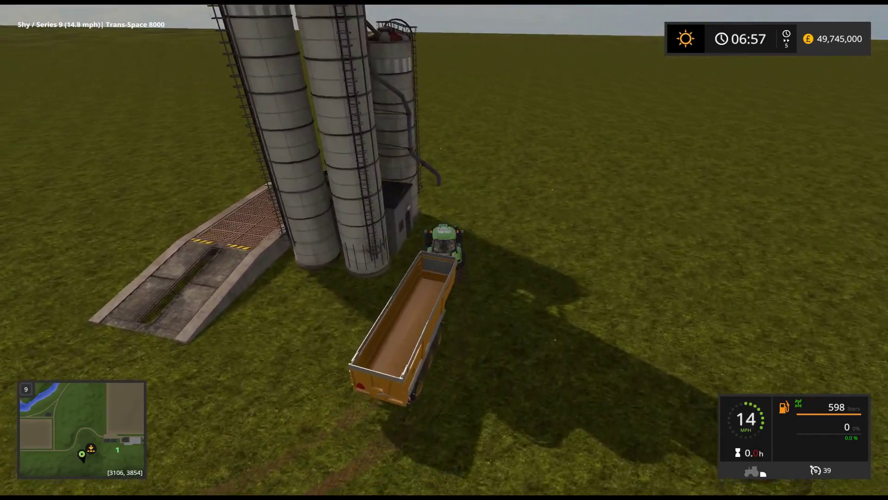
pyautogui.press('r')
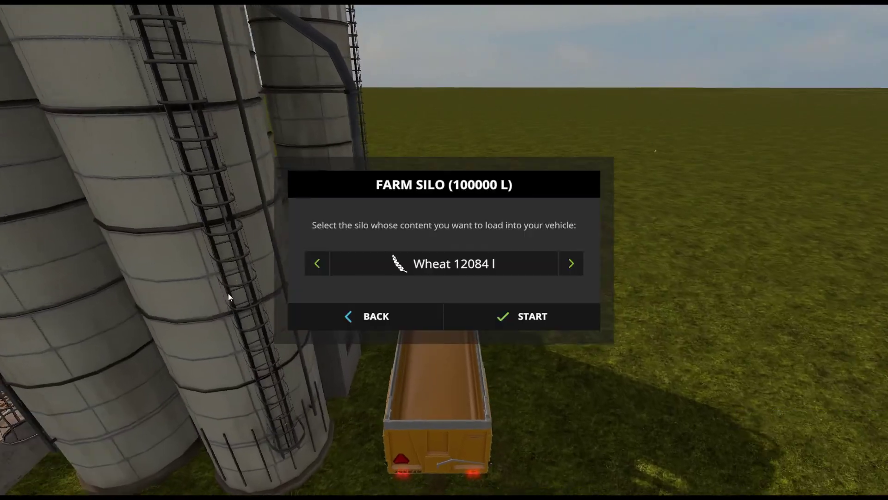
pyautogui.click(524, 313)
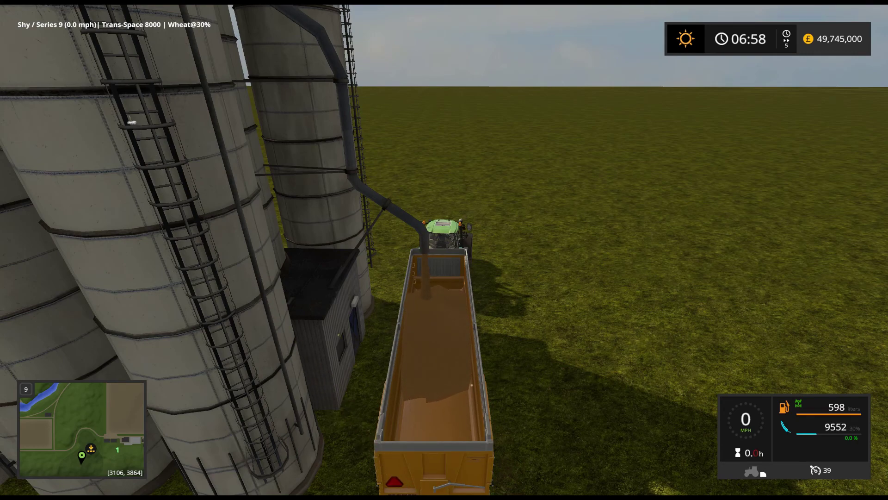
pyautogui.press('Escape')
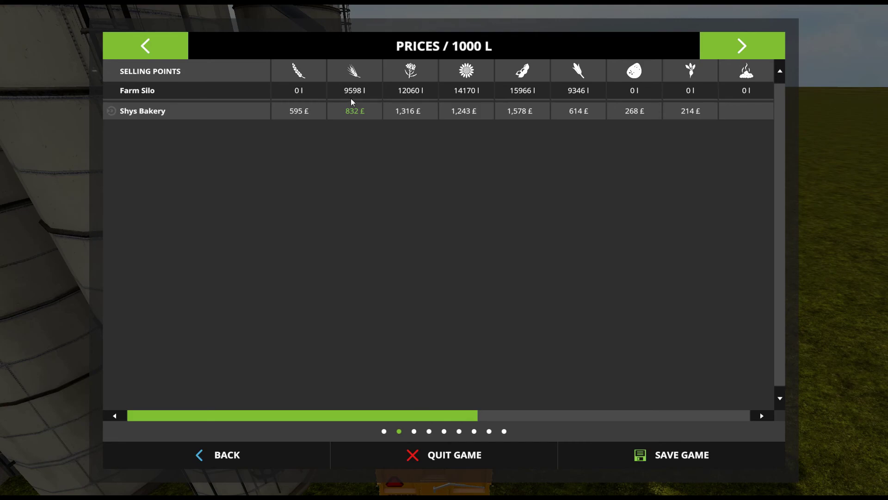
# Step: Drive the loaded trailer onto the unloading ramp and tip its wheat, restocking the Farm Silo to 9598 l
pyautogui.press('Escape')
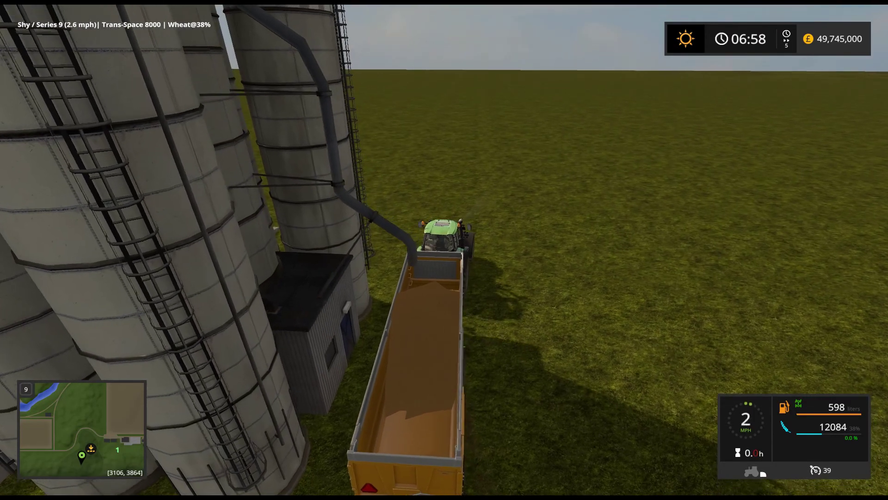
pyautogui.press('w')
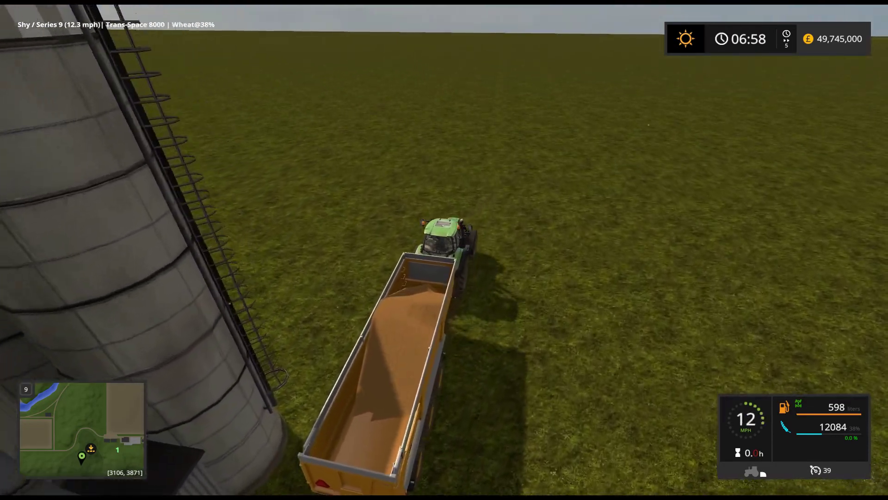
pyautogui.press('a')
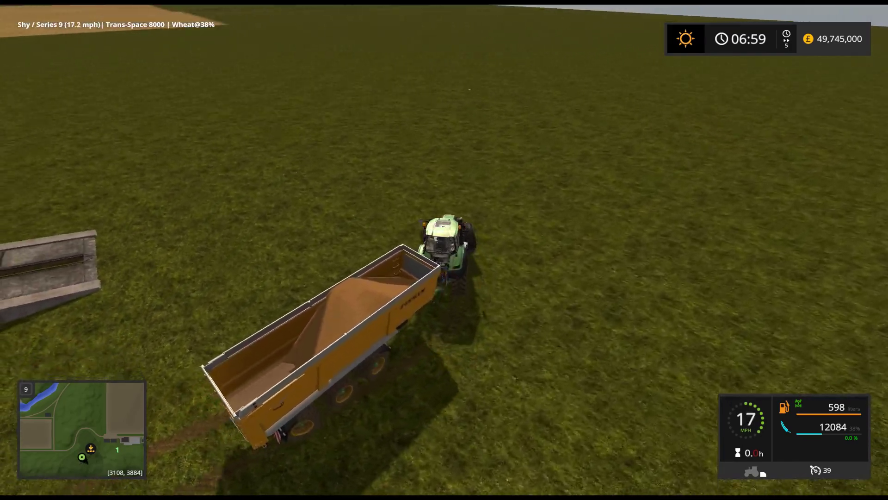
pyautogui.press('a')
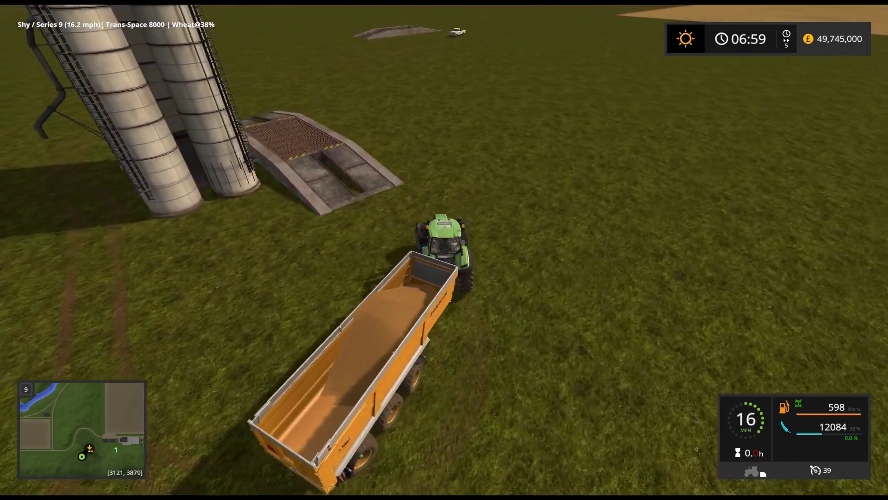
pyautogui.press('a')
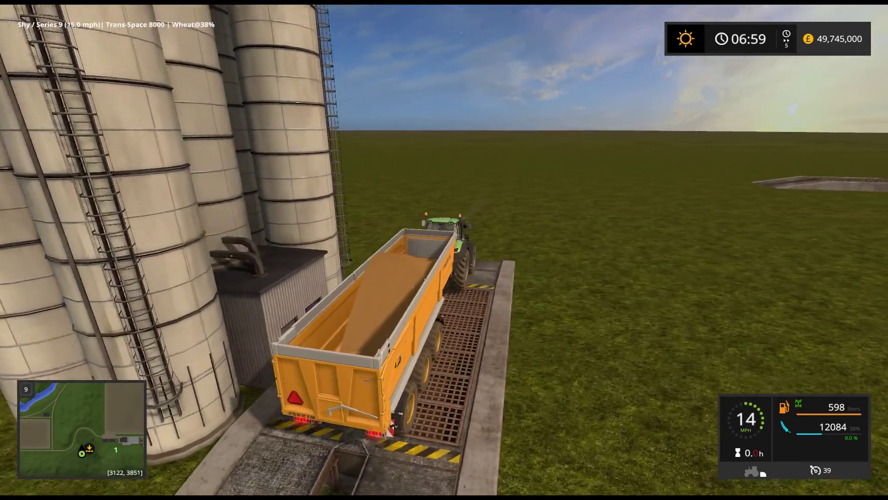
pyautogui.press('s')
pyautogui.press('s')
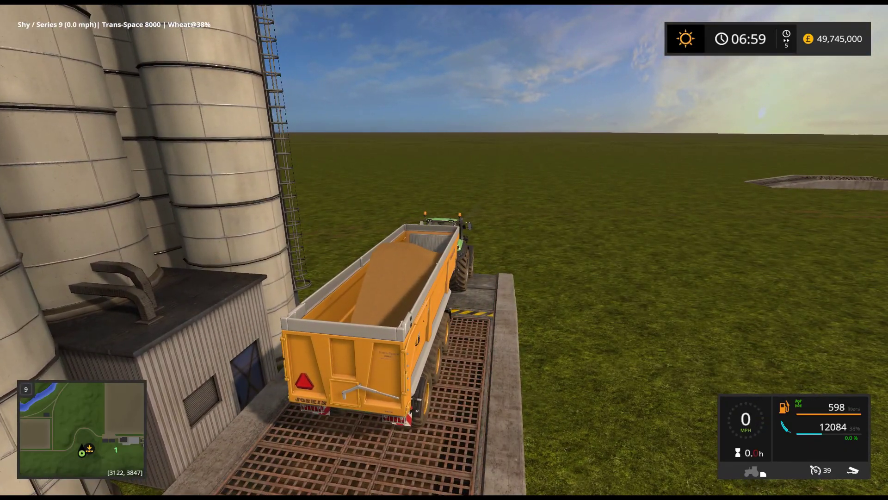
pyautogui.press('o')
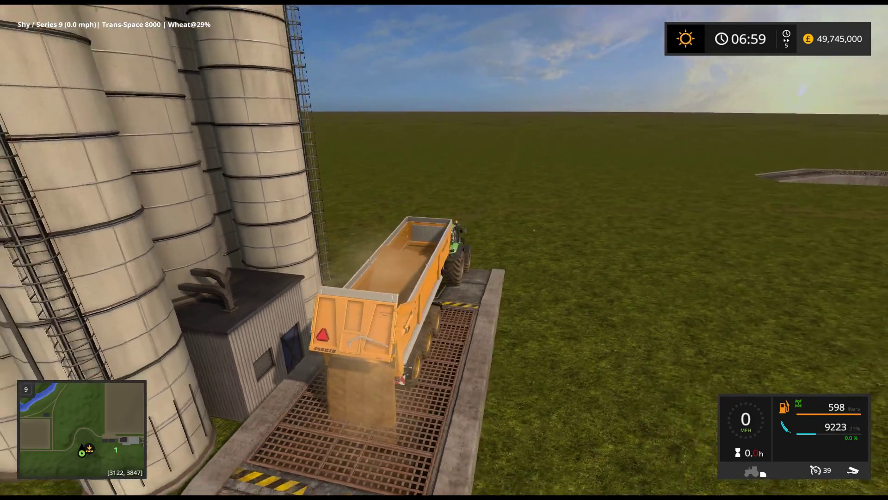
pyautogui.press('F1')
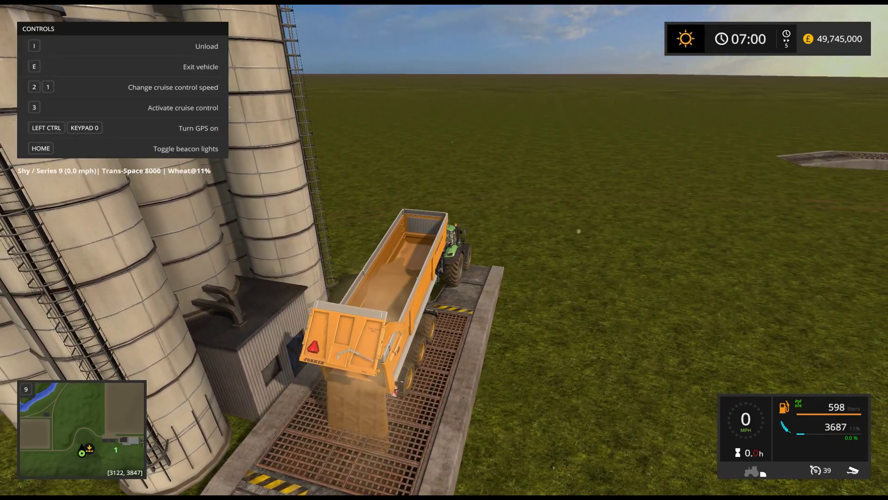
pyautogui.press('Escape')
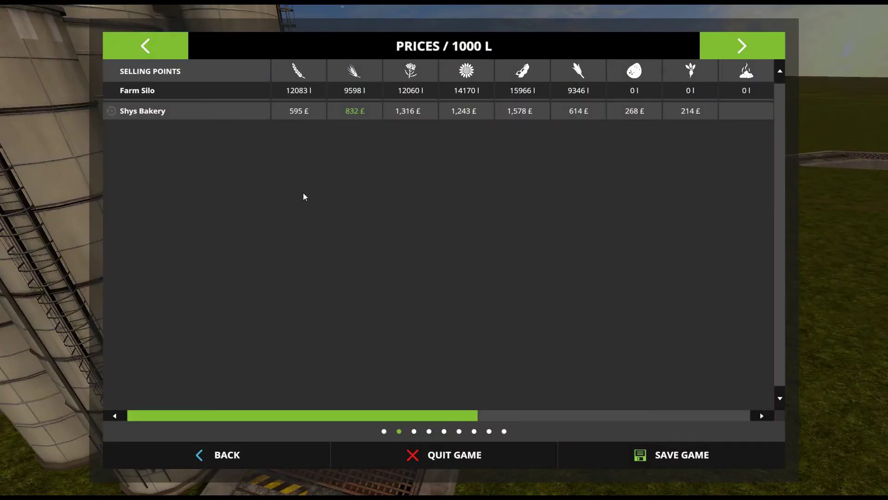
pyautogui.press('Escape')
# Step: Drive the empty trailer under the farm silo pipe and start loading its wheat
pyautogui.press('w')
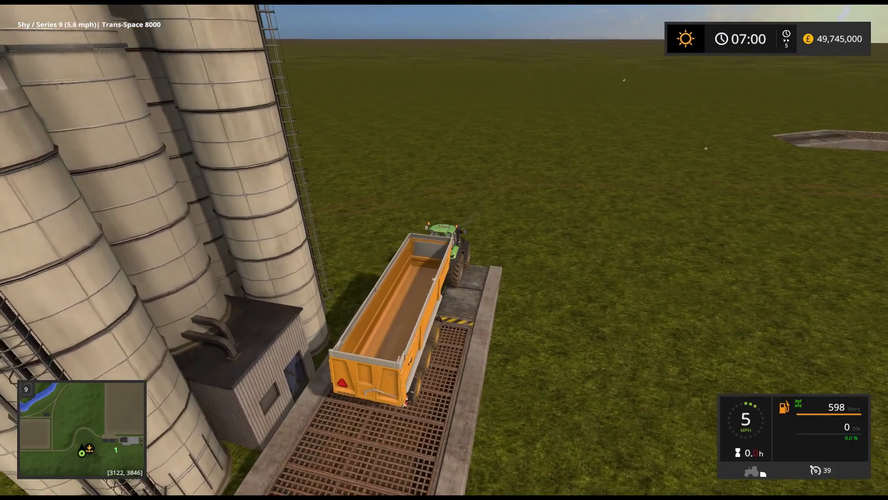
pyautogui.press('d')
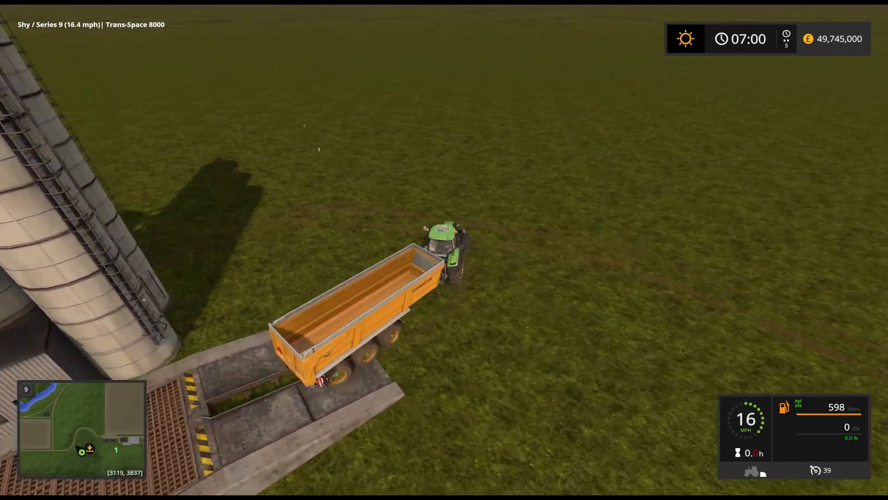
pyautogui.press('w')
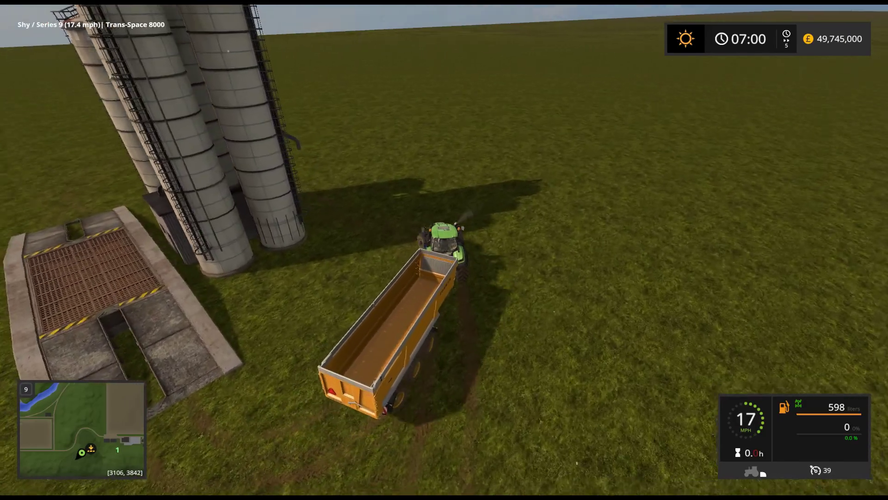
pyautogui.press('a')
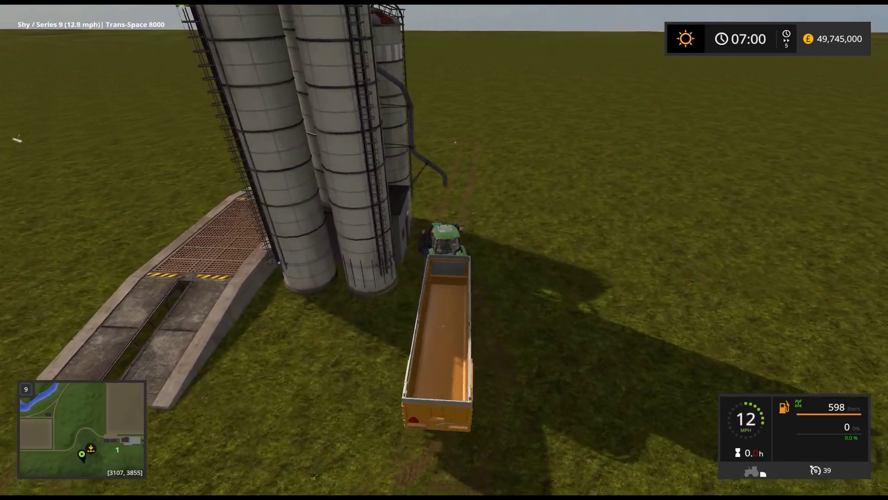
pyautogui.press('r')
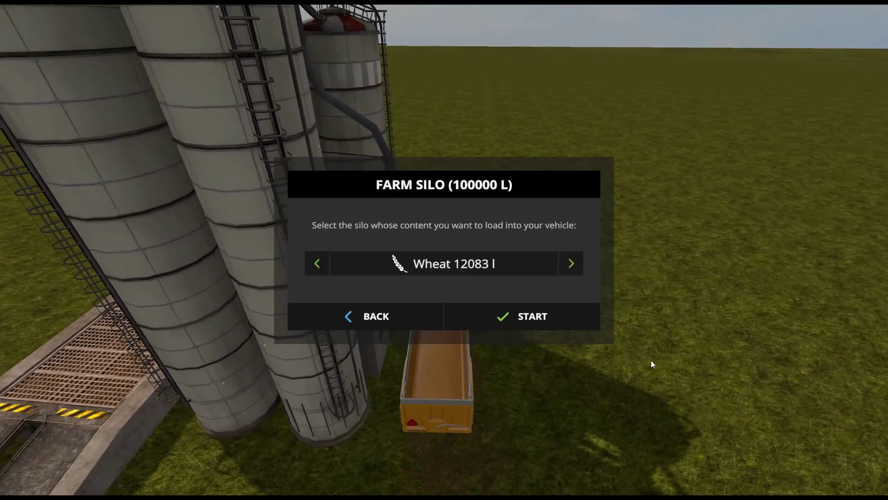
pyautogui.press('Return')
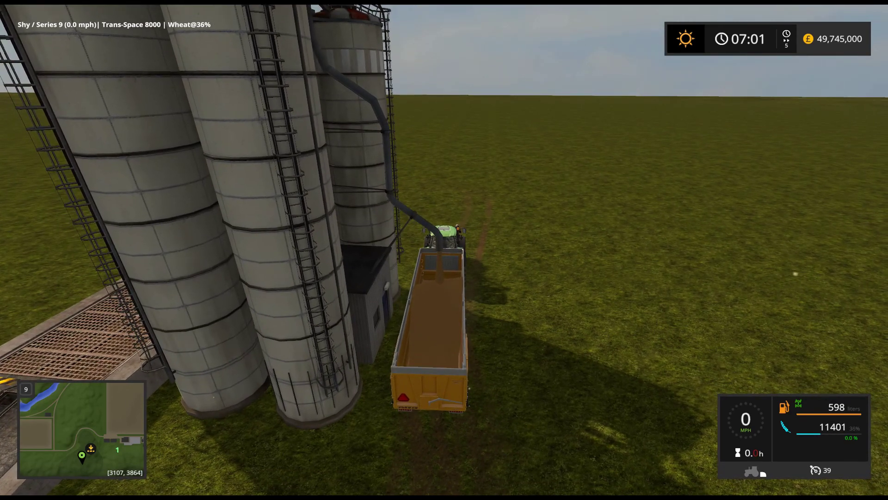
# Step: Drive the trailer, now holding 12083 l of wheat, past the silos and open the prices page
pyautogui.press('w')
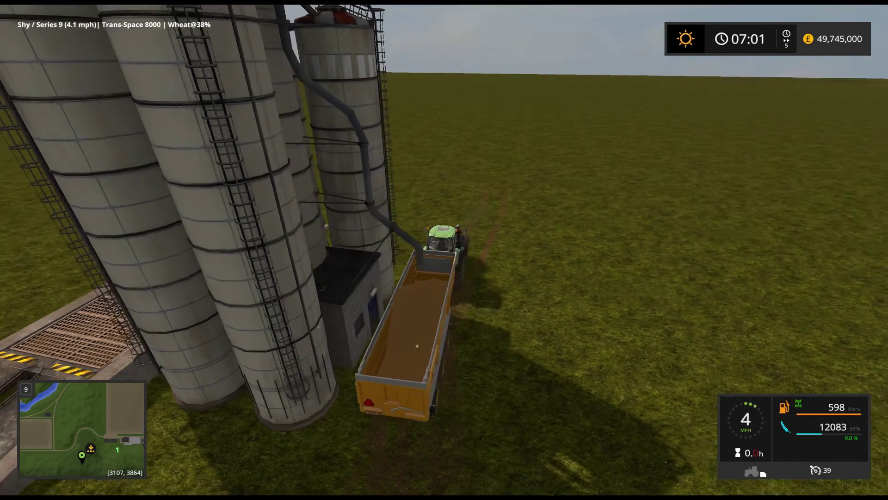
pyautogui.press('w')
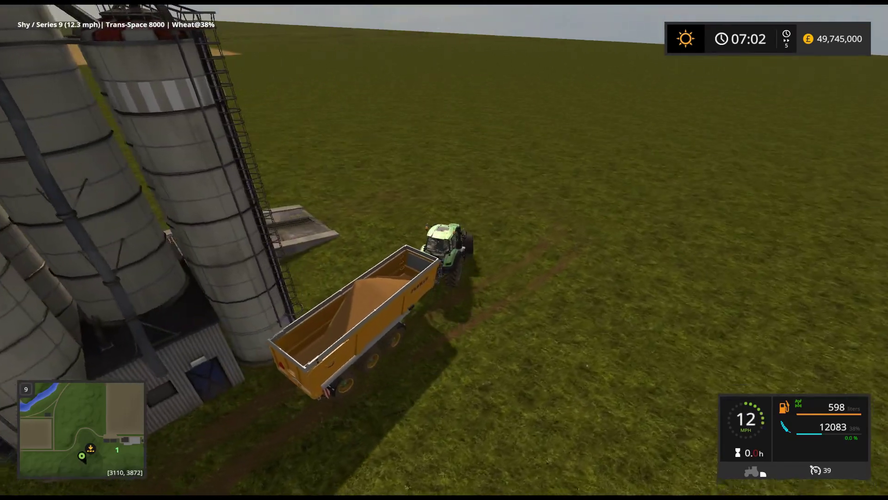
pyautogui.press('w')
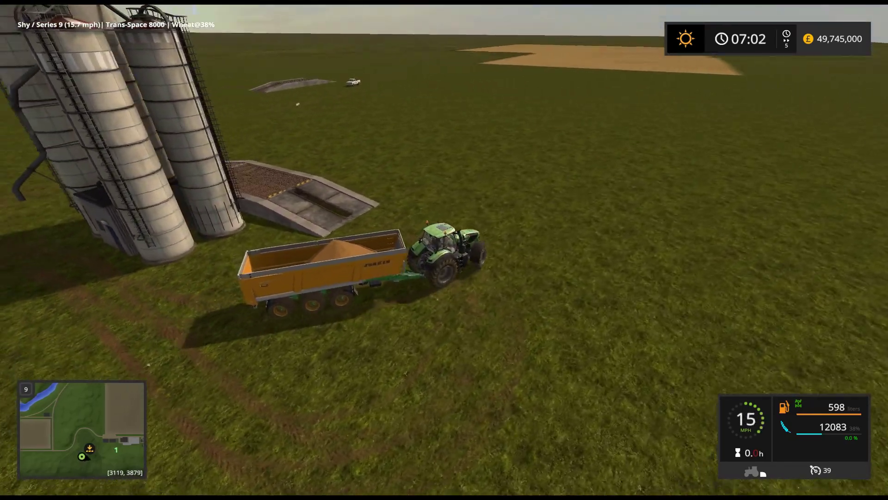
pyautogui.press('s')
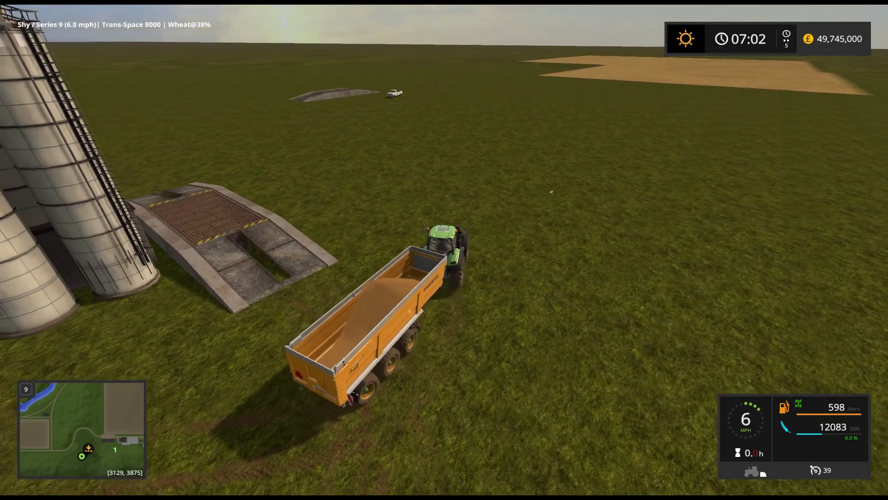
pyautogui.press('Escape')
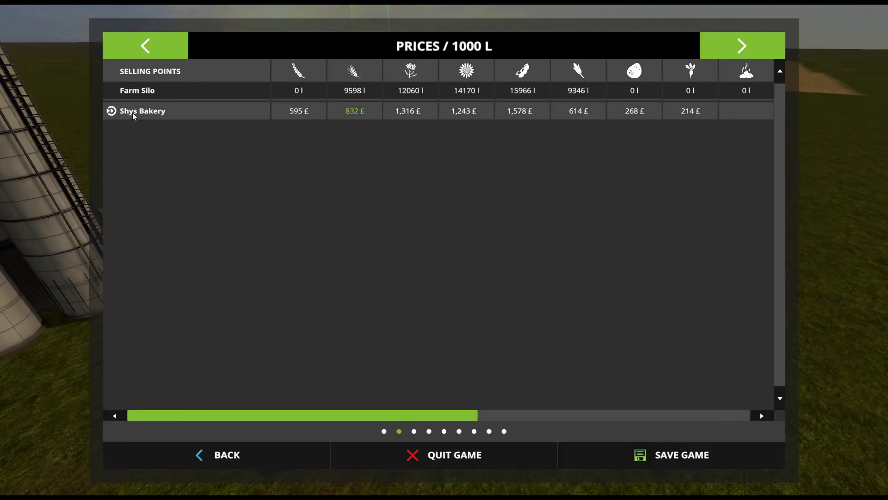
# Step: Close the prices page and drive the wheat trailer across the field toward the sell point
pyautogui.click(284, 459)
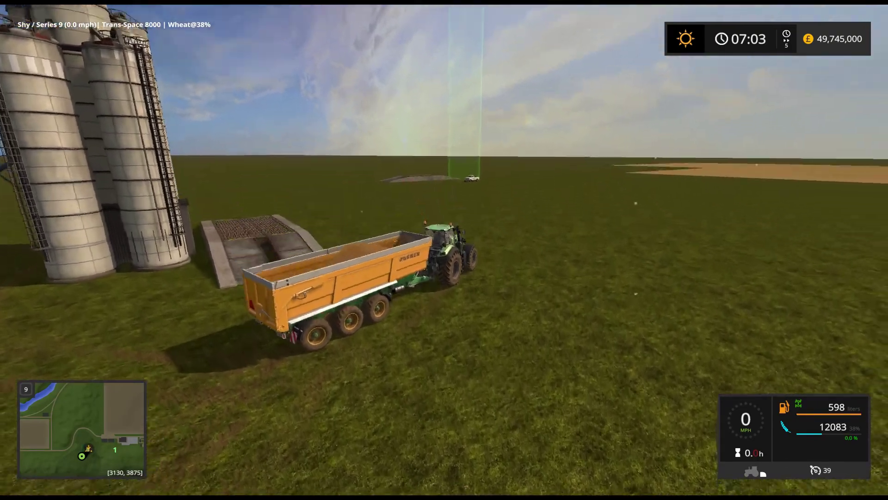
pyautogui.press('w')
pyautogui.press('w')
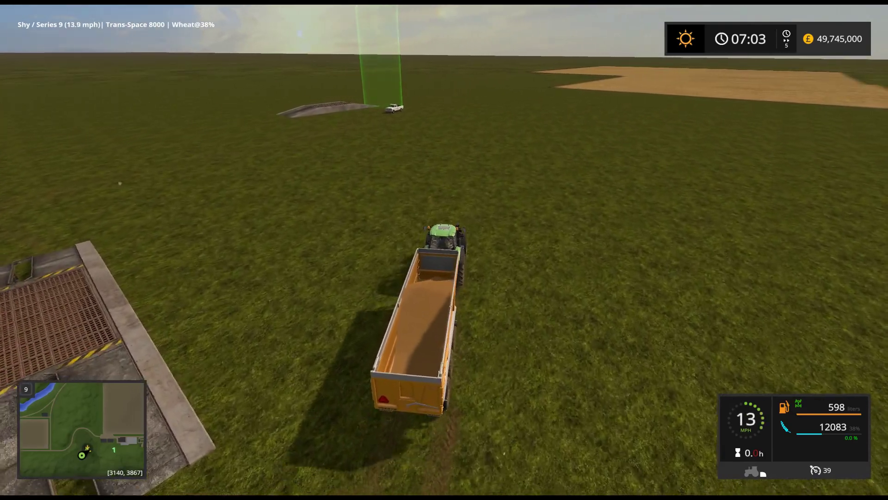
pyautogui.press('v')
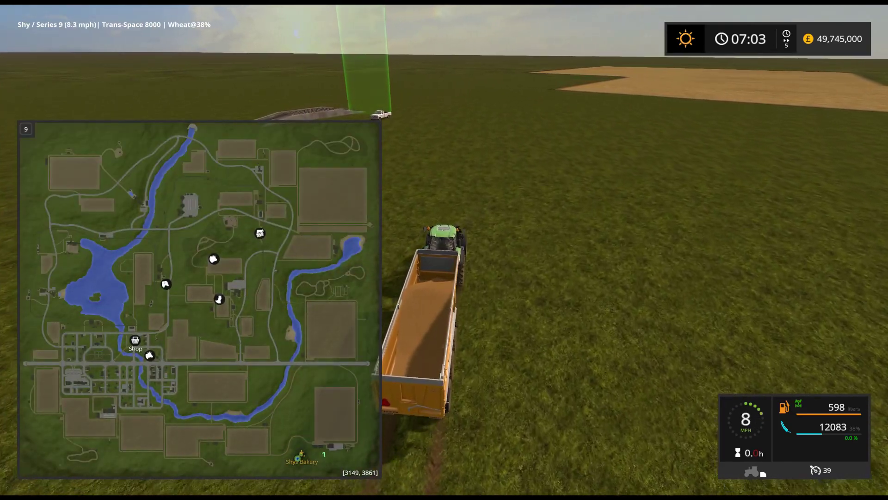
pyautogui.press('w')
pyautogui.press('d')
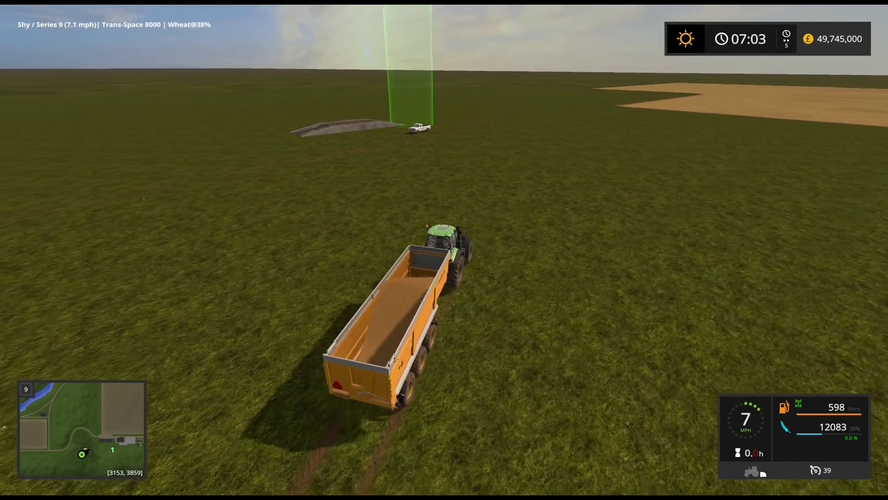
pyautogui.press('w')
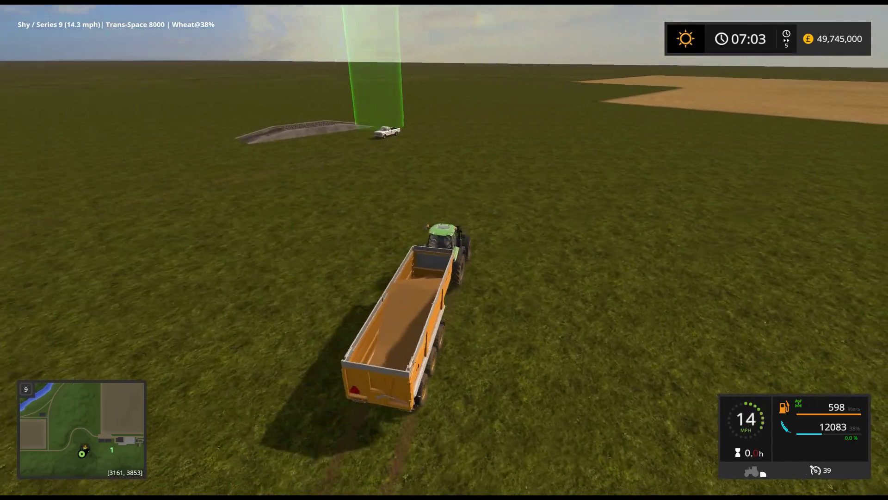
pyautogui.press('w')
pyautogui.press('d')
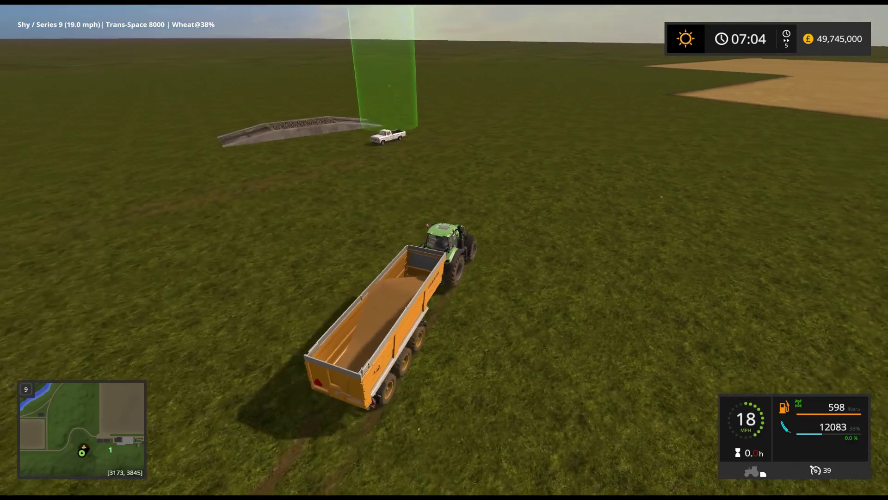
pyautogui.press('w')
pyautogui.press('d')
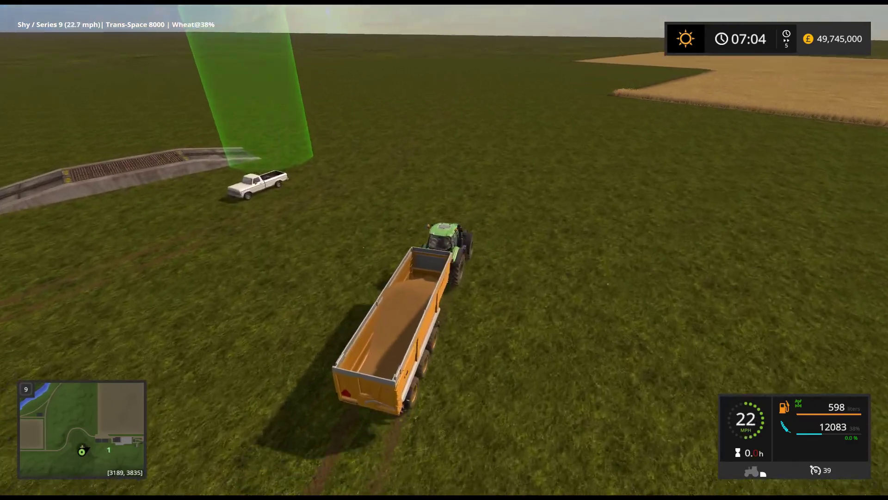
pyautogui.press('w')
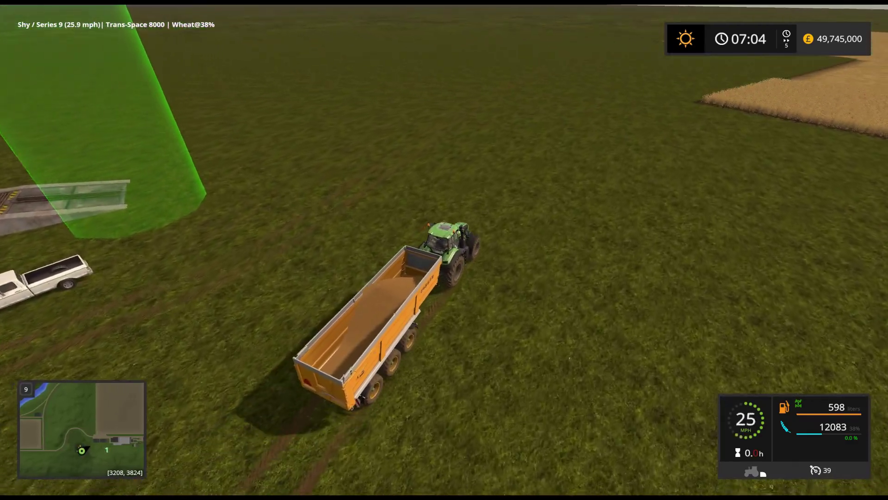
# Step: Line up on the sell point ramp and stop the trailer over the grate
pyautogui.press('a')
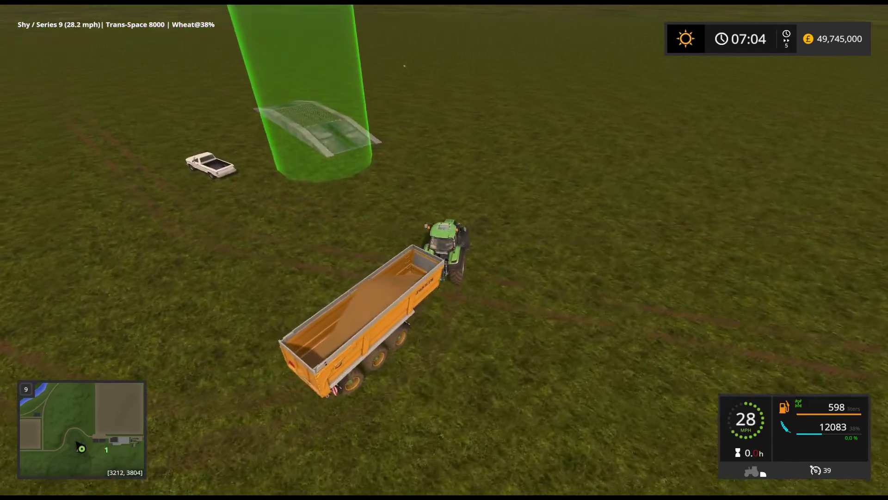
pyautogui.press('s')
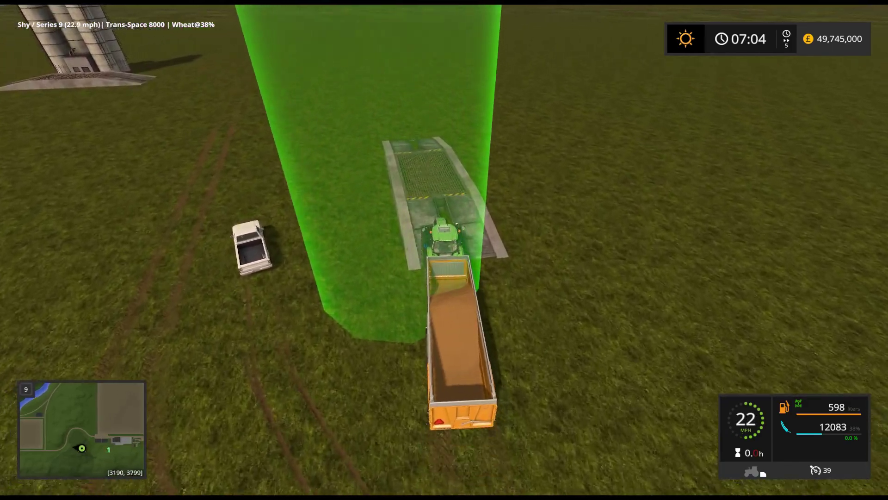
pyautogui.press('s')
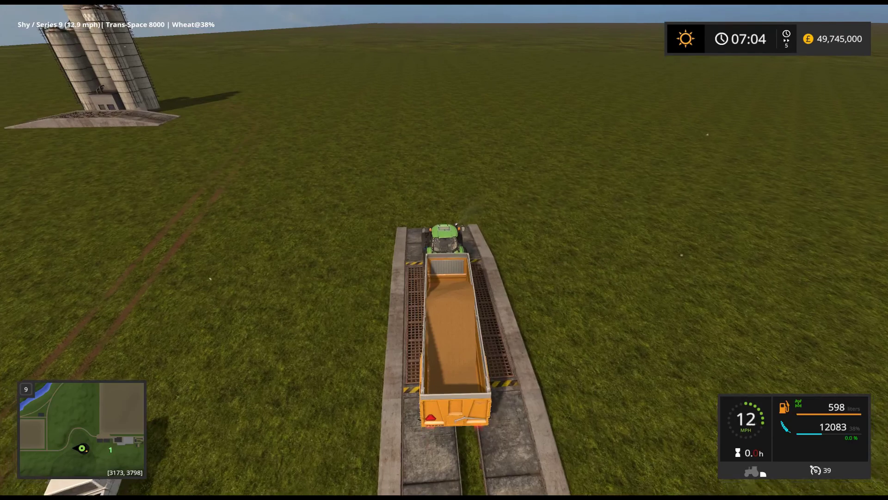
pyautogui.press('s')
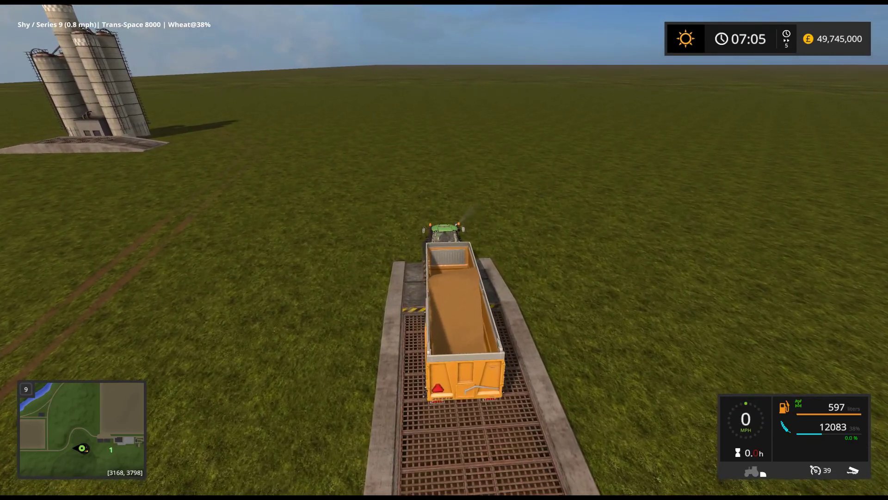
# Step: Tip the 12083 l of wheat to earn £7,199, then open the prices overview
pyautogui.press('t')
pyautogui.press('ctrl+KP_1')
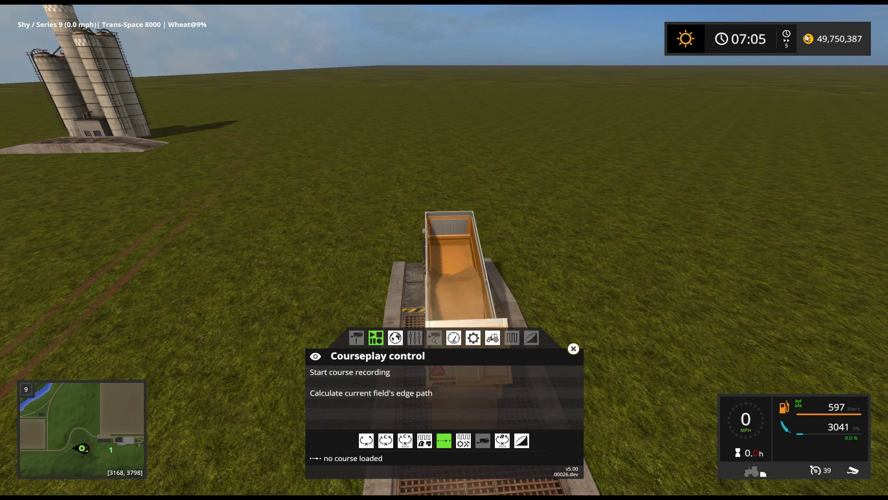
pyautogui.press('ctrl+KP_1')
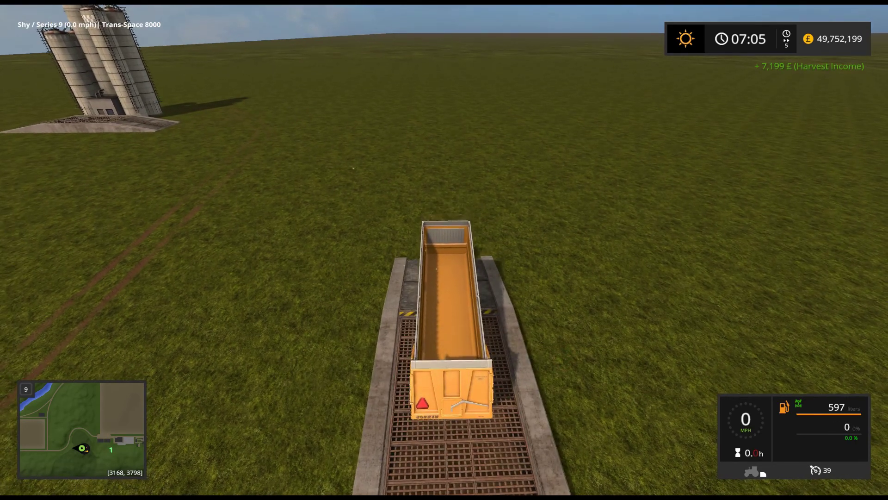
pyautogui.press('ctrl+KP_1')
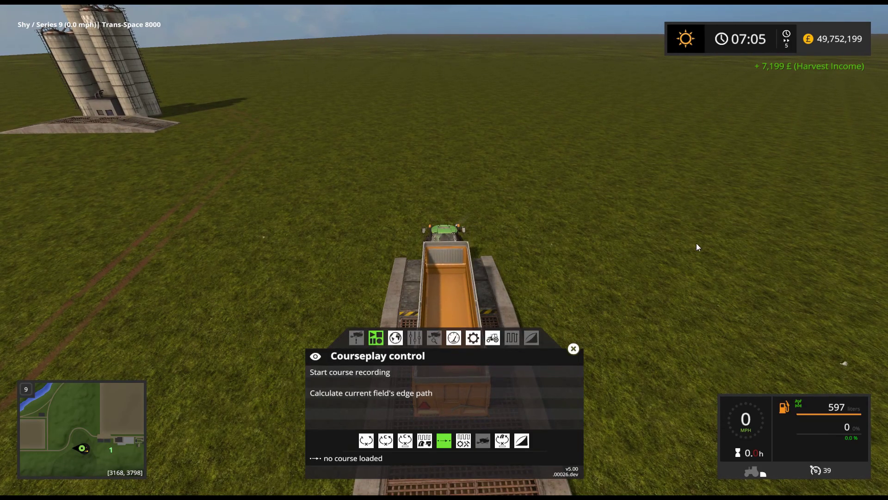
pyautogui.click(572, 348)
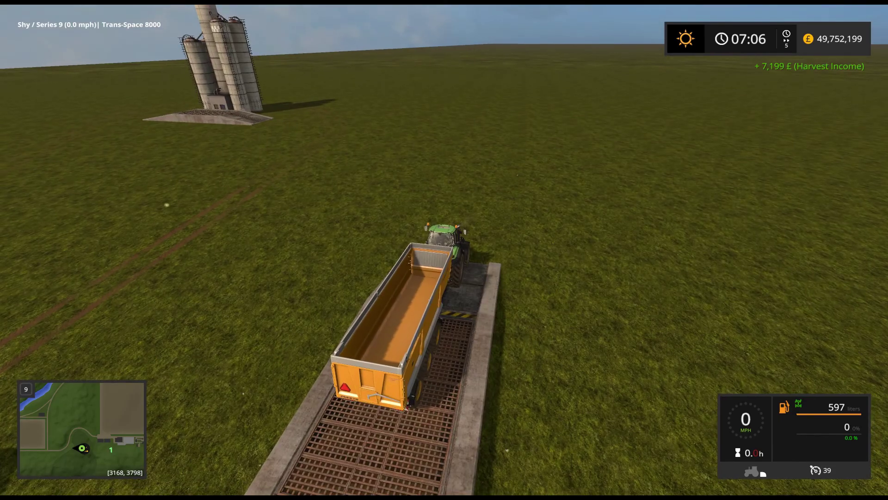
pyautogui.press('Escape')
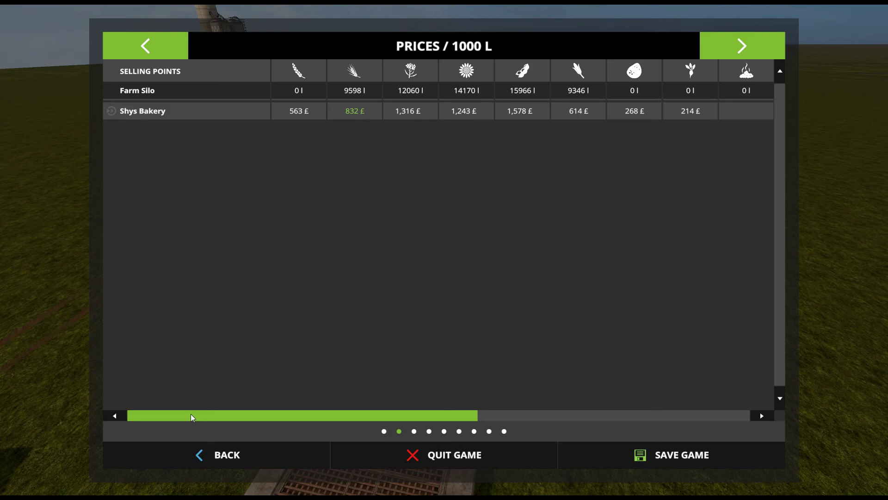
# Step: After checking the Farm Silo and Shys Bakery listings on the Prices / 1000 L page, close it and resume the game
pyautogui.click(204, 454)
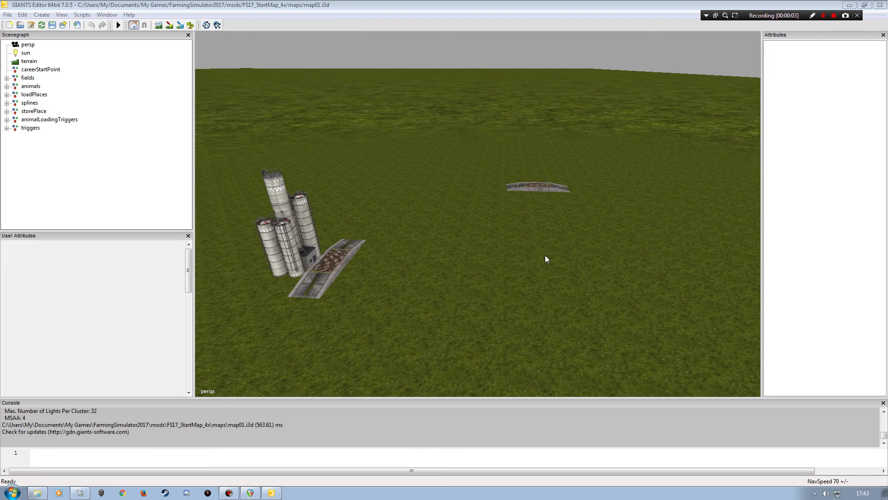
# Step: Expand the triggers group and duplicate the unloadingStation trigger with Ctrl+D
pyautogui.moveTo(545, 259); pyautogui.dragTo(470, 202, button='right')
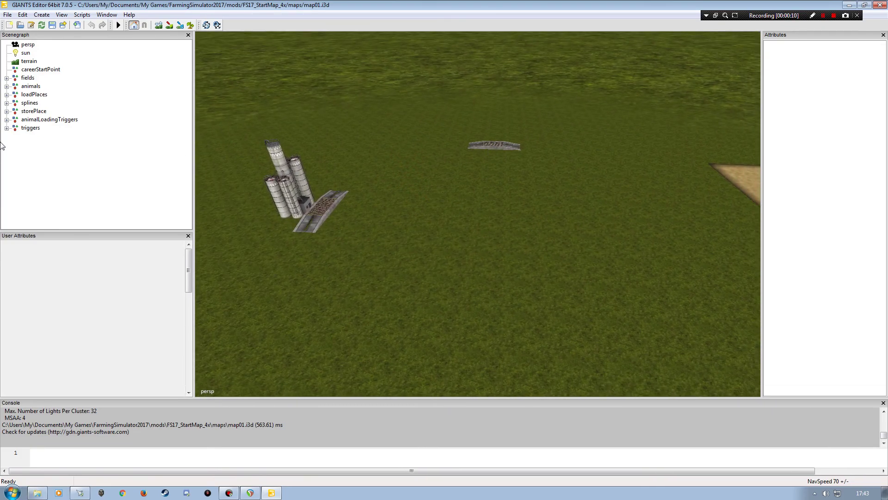
pyautogui.click(7, 128)
pyautogui.click(43, 153)
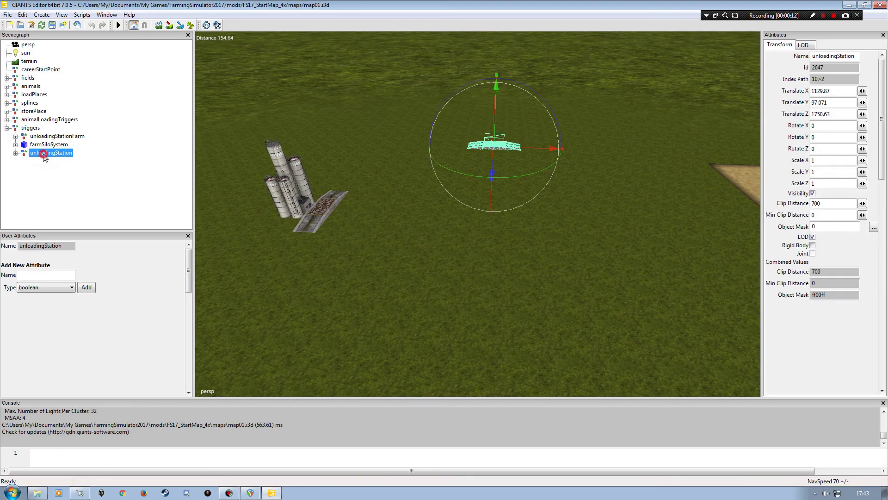
pyautogui.click(102, 186)
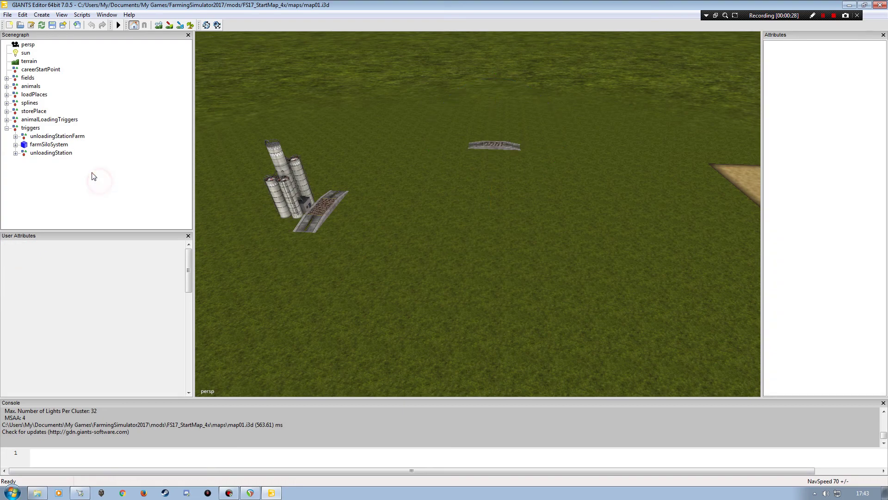
pyautogui.click(55, 153)
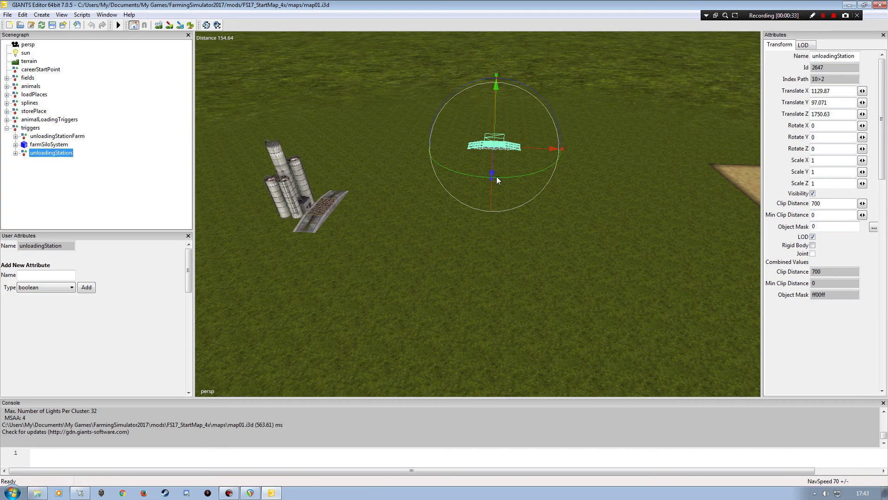
pyautogui.click(57, 157)
pyautogui.hotkey('ctrl', 'd')
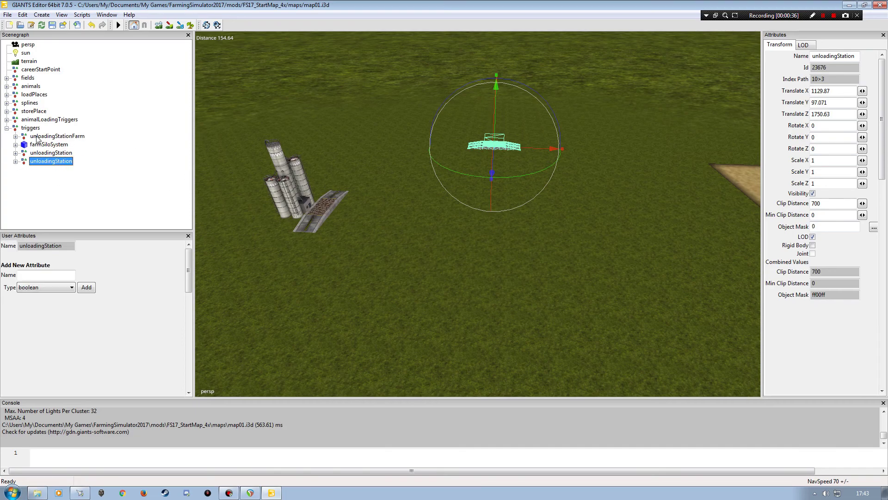
# Step: Move the copy along Z, inspect its triggerPos, delete the copy, and open the model import window
pyautogui.moveTo(495, 163); pyautogui.dragTo(493, 471)
pyautogui.click(15, 161)
pyautogui.click(24, 185)
pyautogui.click(46, 196)
pyautogui.click(33, 195)
pyautogui.click(68, 202)
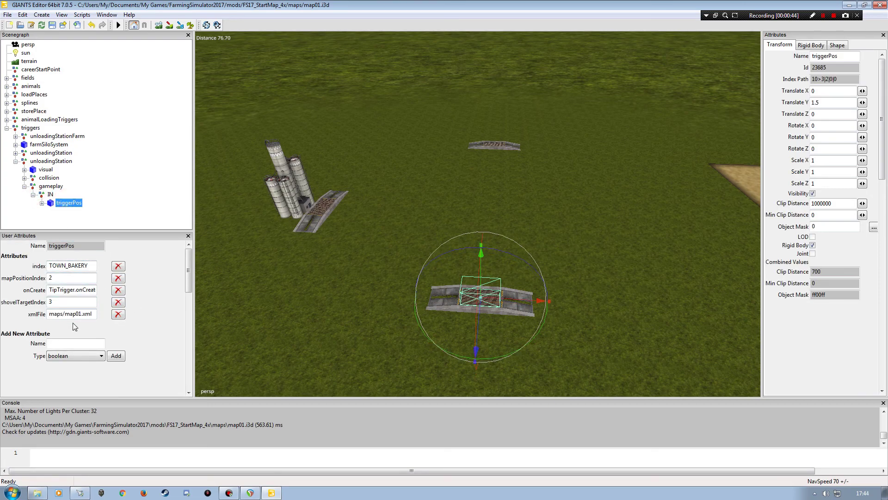
pyautogui.click(44, 161)
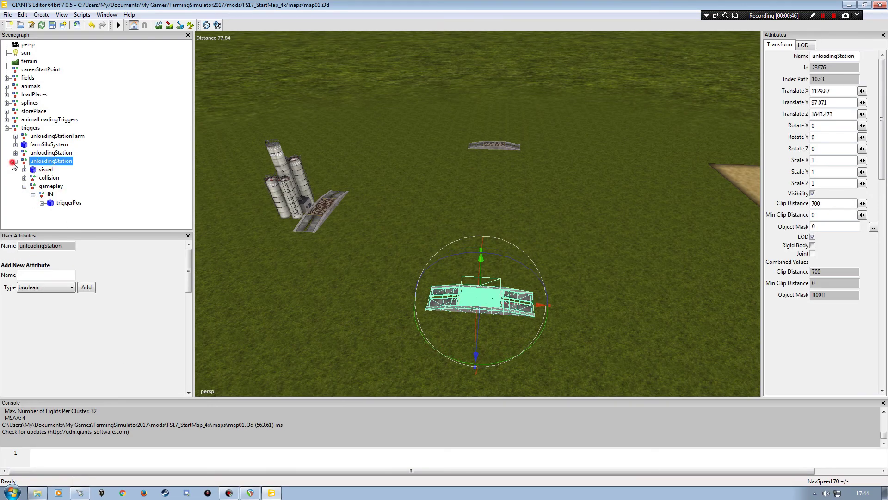
pyautogui.click(16, 162)
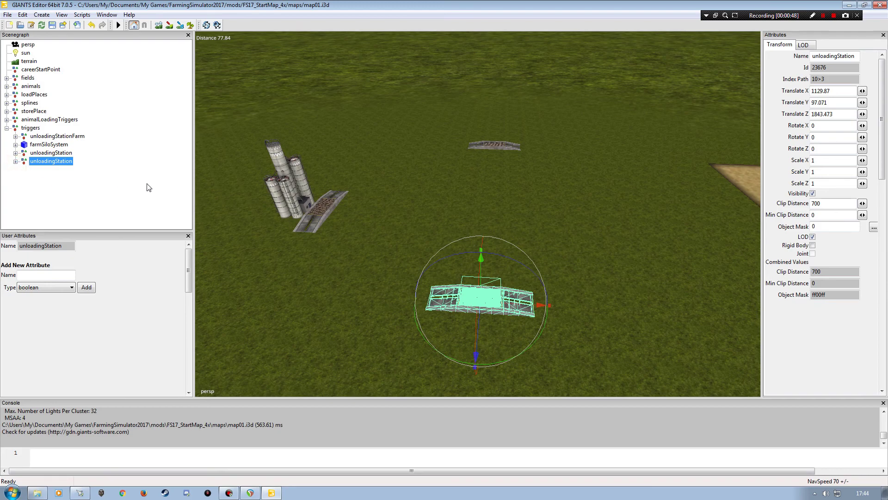
pyautogui.press('Delete')
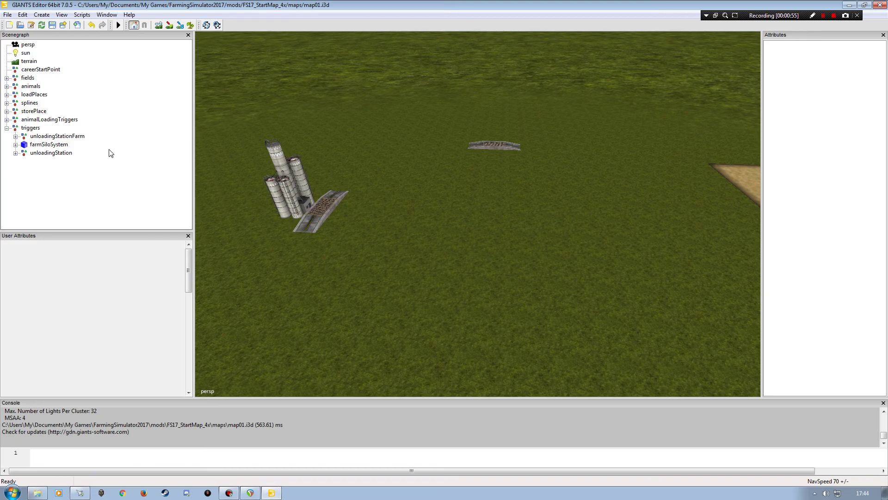
pyautogui.click(8, 15)
pyautogui.click(25, 114)
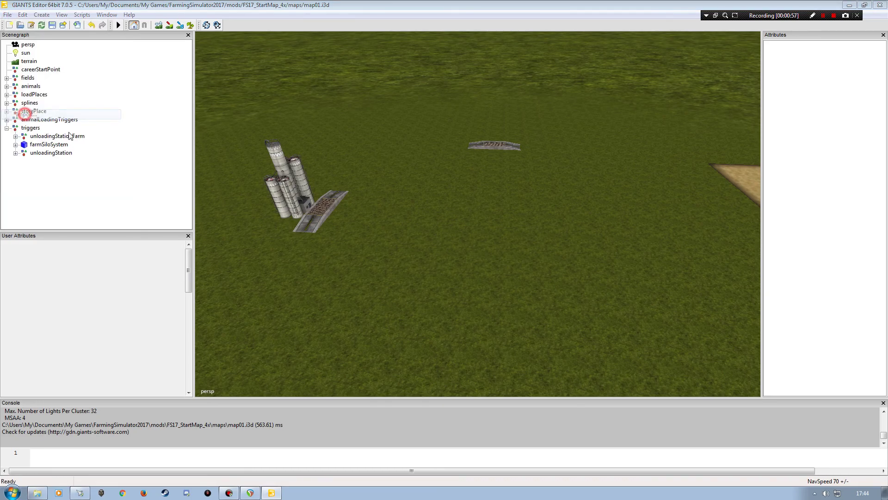
# Step: Import unloadingStationBakery.i3d and move it into the triggers group
pyautogui.click(389, 55)
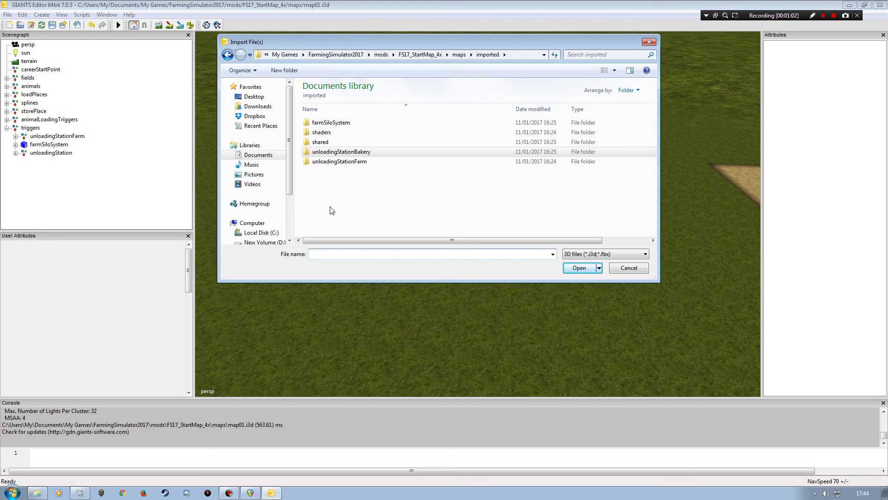
pyautogui.doubleClick(329, 153)
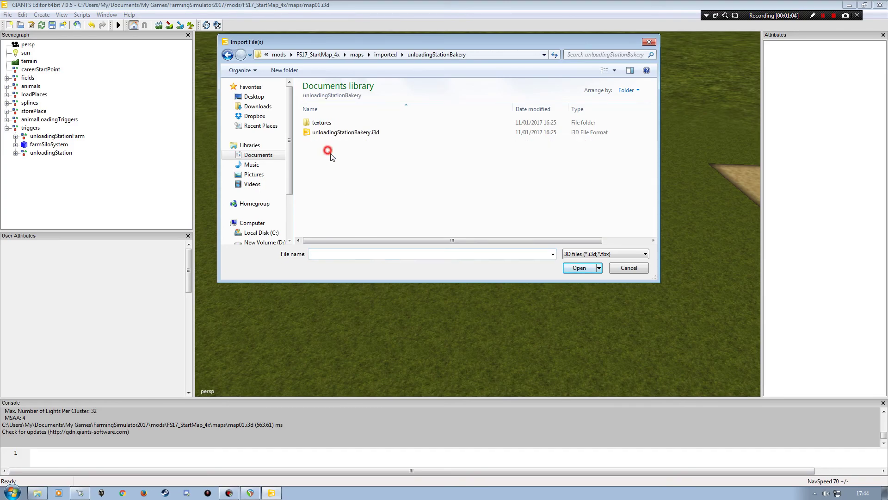
pyautogui.doubleClick(336, 133)
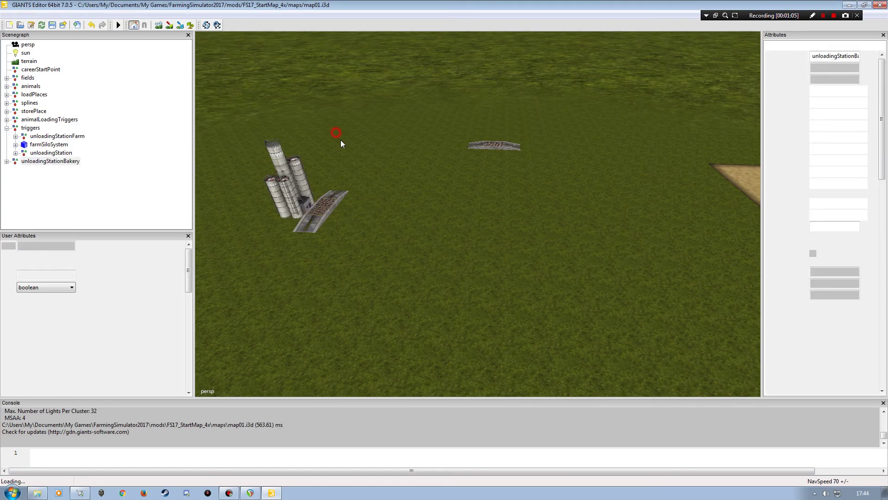
pyautogui.click(36, 161)
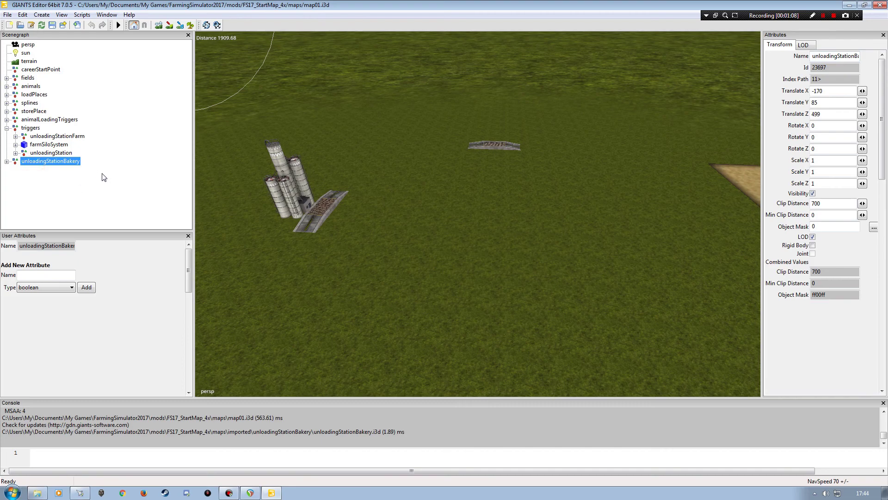
pyautogui.moveTo(70, 161); pyautogui.dragTo(30, 128)
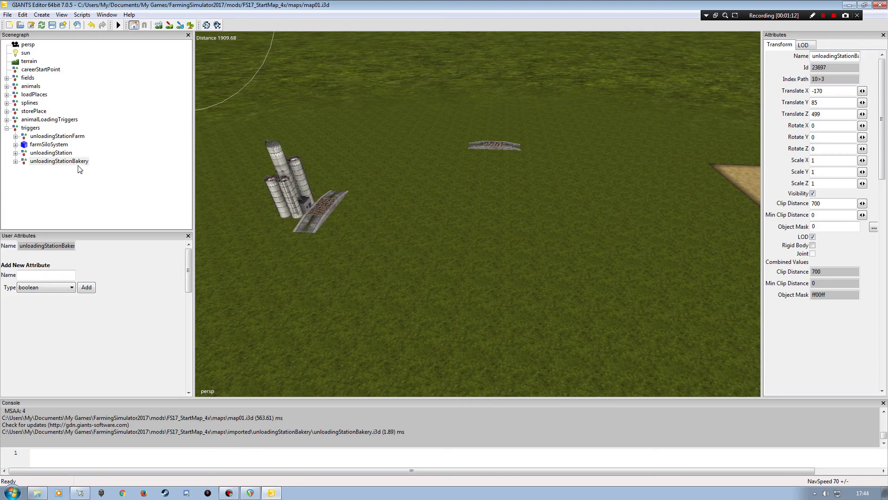
pyautogui.click(57, 163)
# Step: Expand unloadingStationBakery down to its triggerPos, then open map01.xml from the maps folder
pyautogui.click(15, 161)
pyautogui.click(25, 186)
pyautogui.click(33, 195)
pyautogui.click(68, 203)
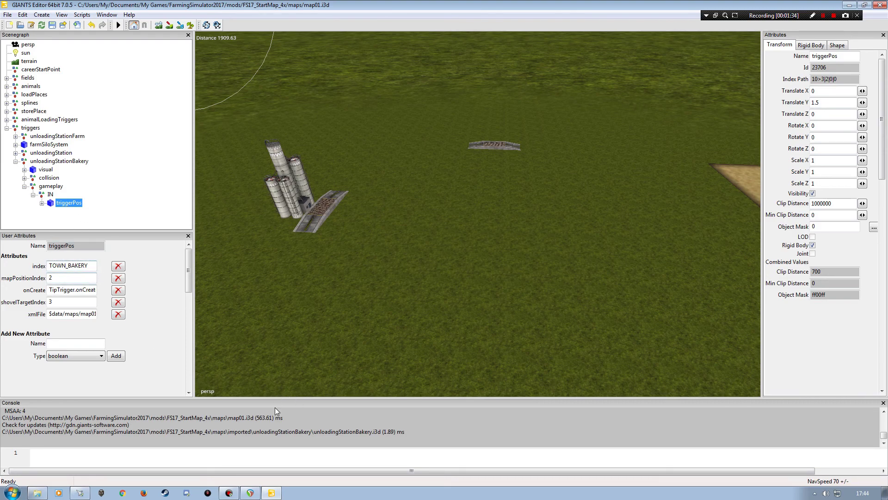
pyautogui.click(272, 492)
pyautogui.doubleClick(357, 218)
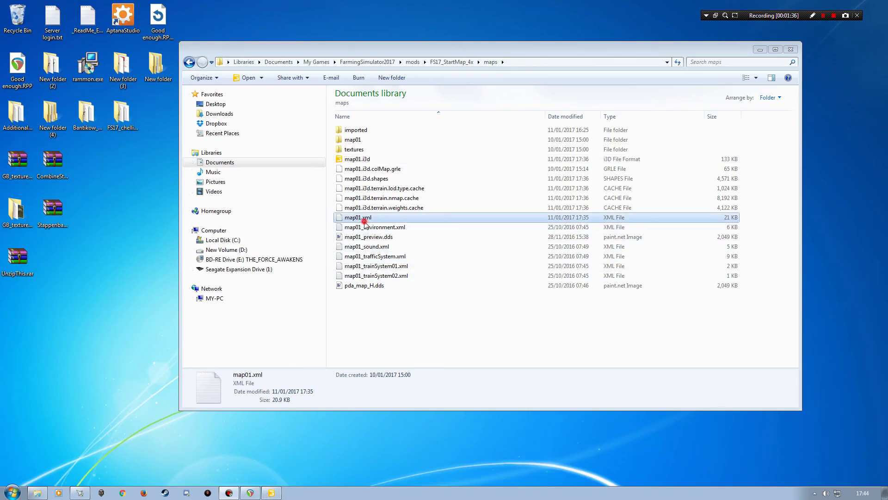
# Step: Copy the GRAIN_ELEVATOR index from line 66 of map01.xml's selling points and return to GIANTS Editor
pyautogui.scroll(-15, 162, 263)
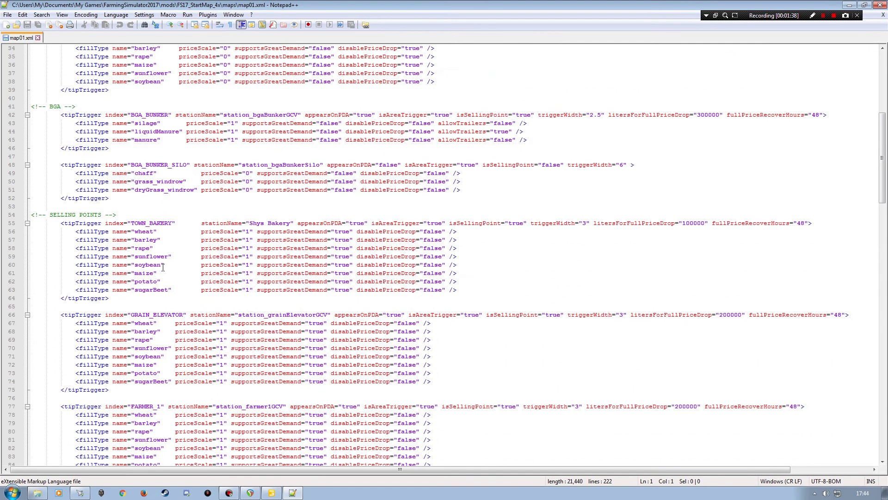
pyautogui.scroll(2, 165, 199)
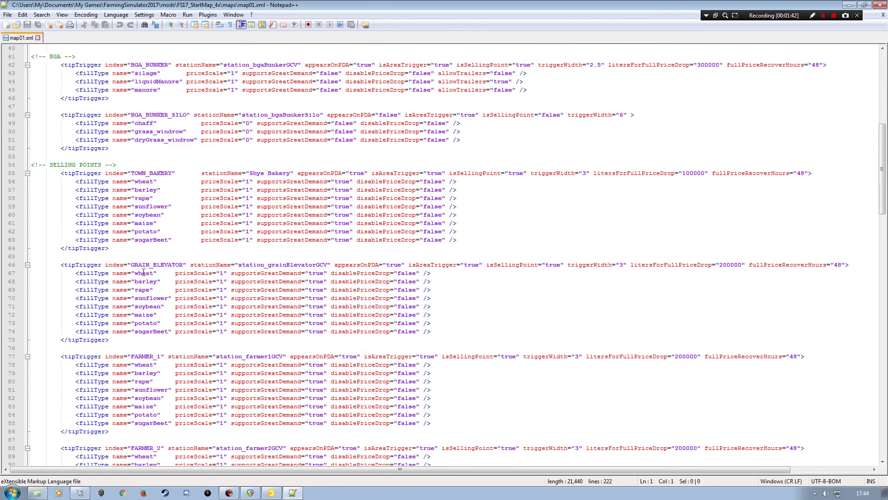
pyautogui.moveTo(131, 262); pyautogui.dragTo(185, 261)
pyautogui.hotkey('ctrl', 'c')
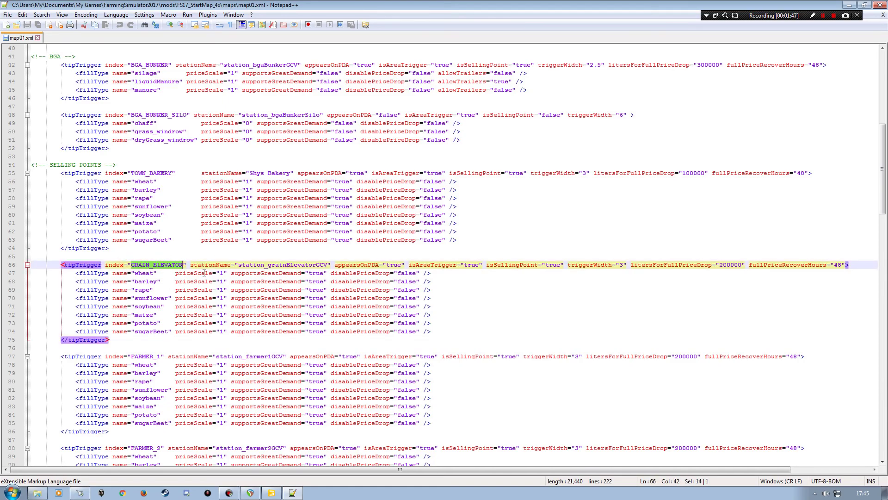
pyautogui.click(271, 492)
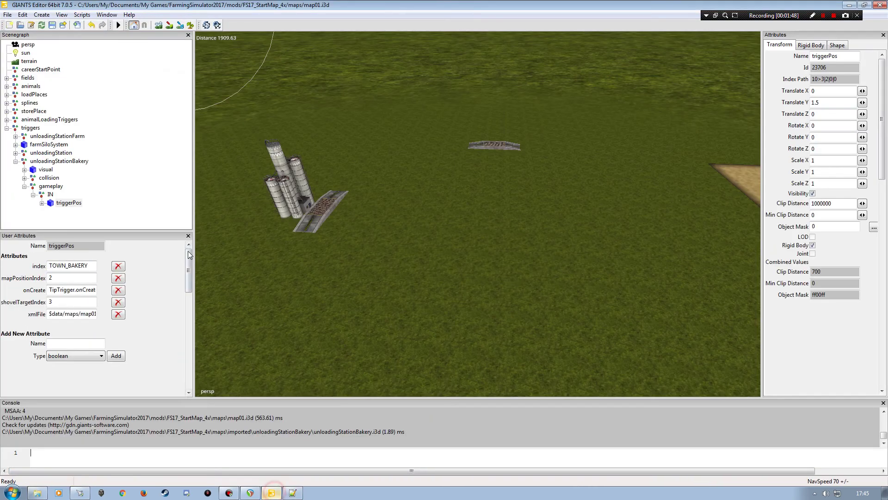
# Step: Replace the bakery triggerPos index TOWN_BAKERY with GRAIN_ELEVATOR
pyautogui.doubleClick(90, 265)
pyautogui.hotkey('ctrl', 'v')
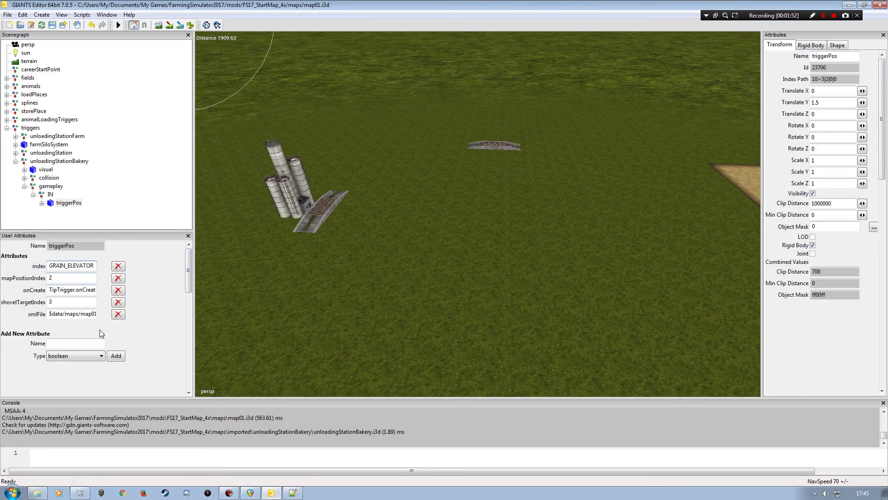
pyautogui.press('Tab')
# Step: Strip '$data/' so xmlFile reads maps/map01.xml, then select unloadingStationBakery
pyautogui.click(65, 314)
pyautogui.moveTo(65, 314); pyautogui.dragTo(48, 316)
pyautogui.press('BackSpace')
pyautogui.press('Tab')
pyautogui.click(52, 303)
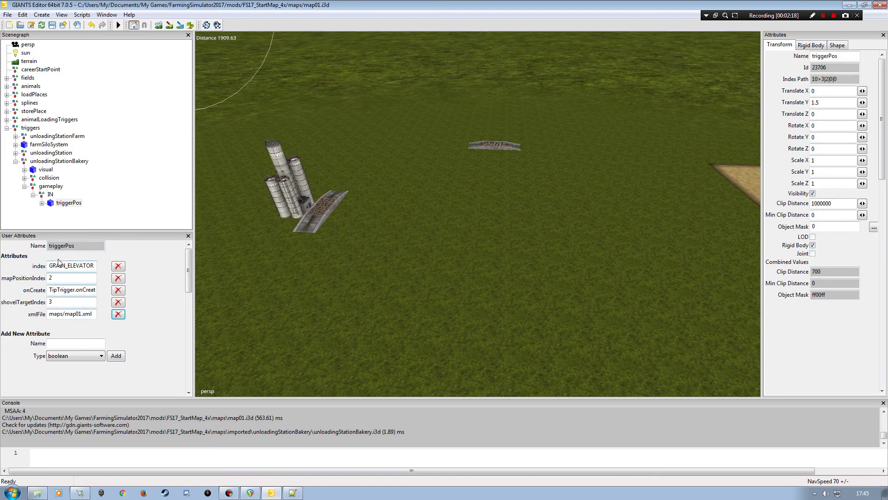
pyautogui.click(46, 161)
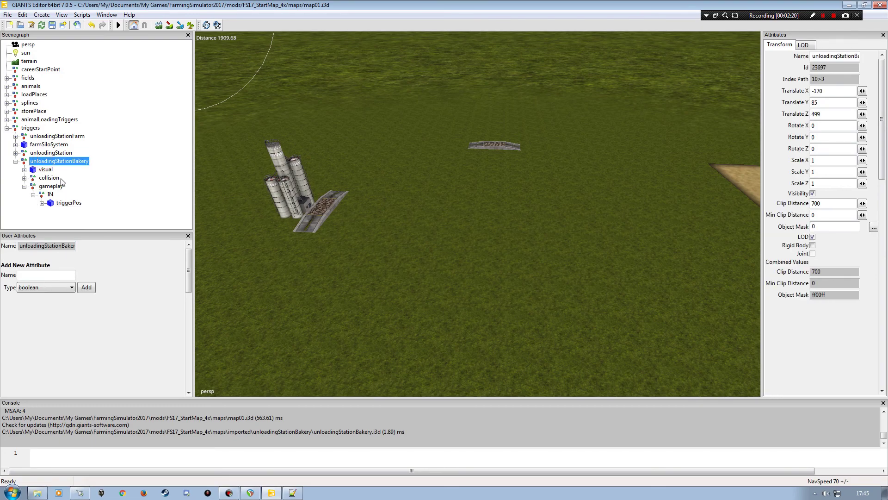
# Step: Place unloadingStationBakery on the grass with interactive placement and lower it to Y 97.126
pyautogui.click(33, 194)
pyautogui.click(24, 186)
pyautogui.click(23, 15)
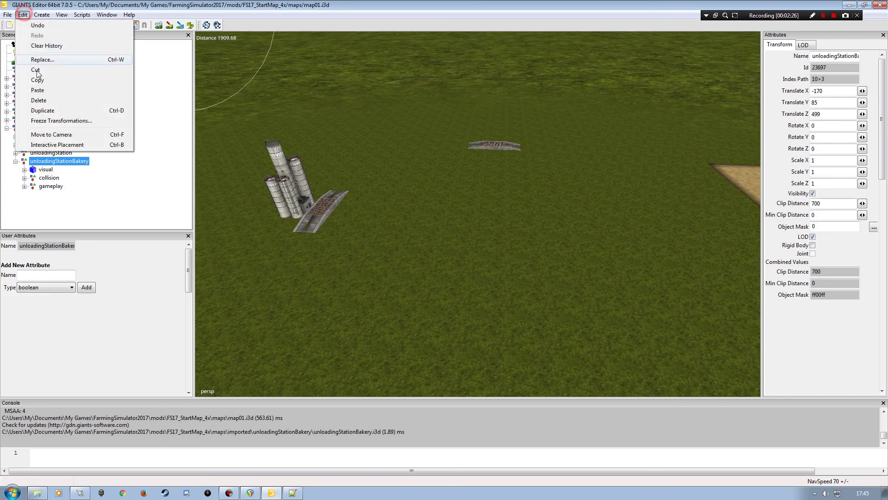
pyautogui.click(63, 145)
pyautogui.click(486, 321)
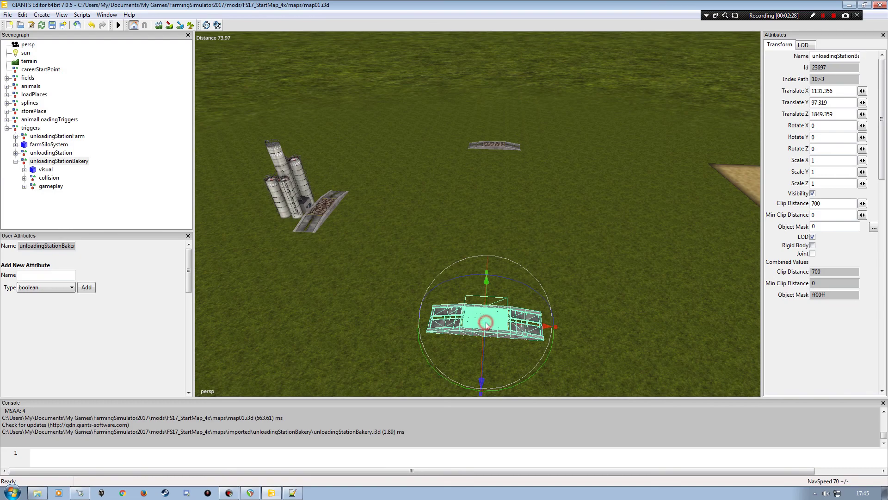
pyautogui.moveTo(378, 329); pyautogui.dragTo(349, 226, button='right')
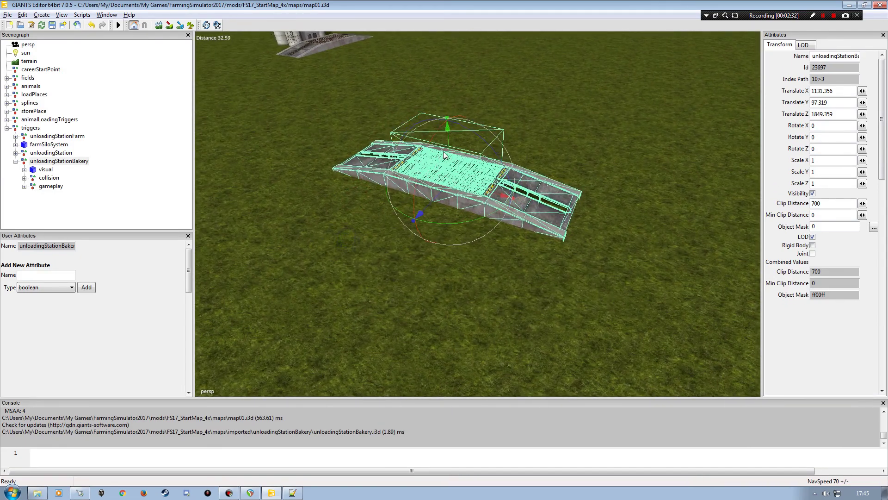
pyautogui.moveTo(448, 137); pyautogui.dragTo(446, 140)
pyautogui.scroll(-3, 446, 139)
pyautogui.moveTo(446, 139); pyautogui.dragTo(371, 259, button='middle')
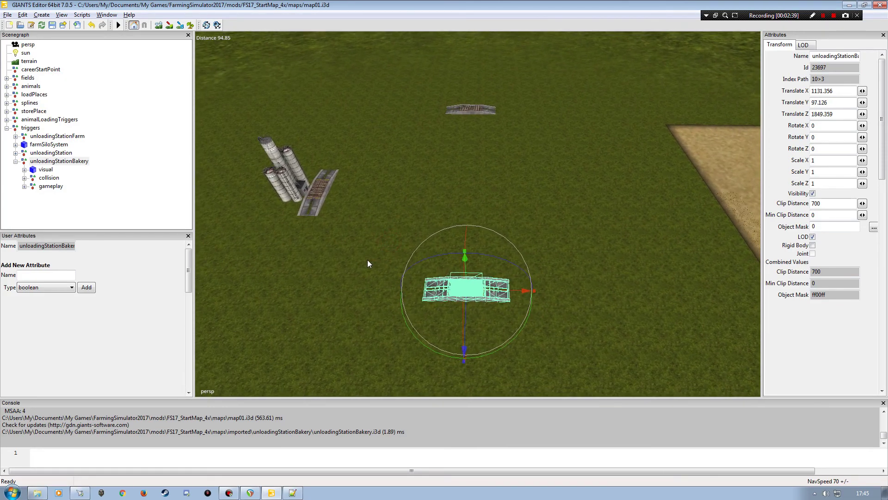
pyautogui.click(15, 160)
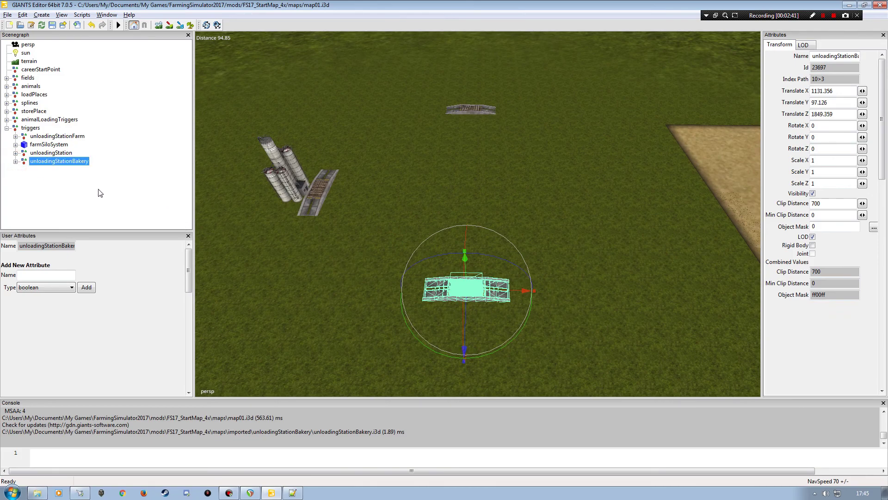
# Step: Change line 66's station_grainElevatorGCV to 'Shys Grain', save map01.xml and close Notepad++
pyautogui.click(293, 493)
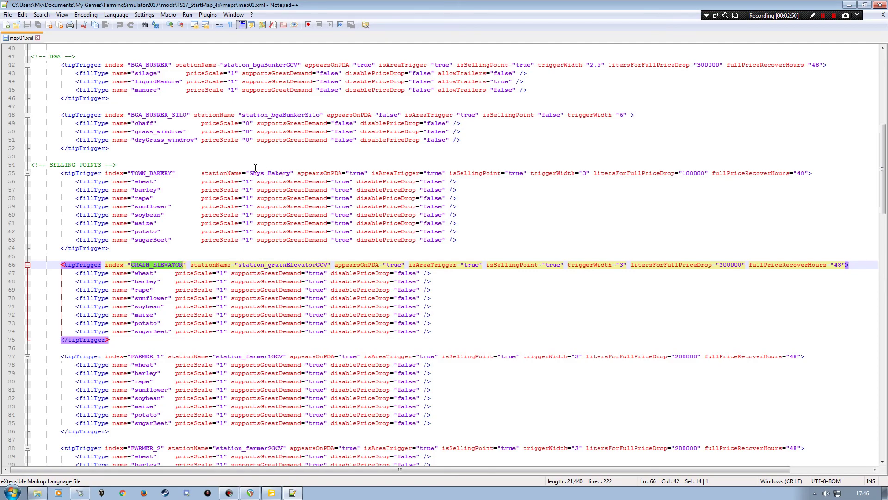
pyautogui.moveTo(238, 265); pyautogui.dragTo(328, 266)
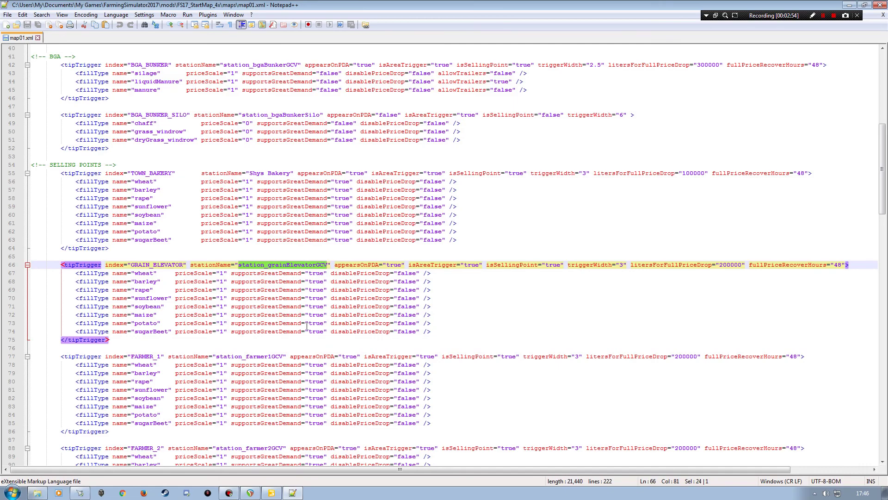
pyautogui.write('Shys ')
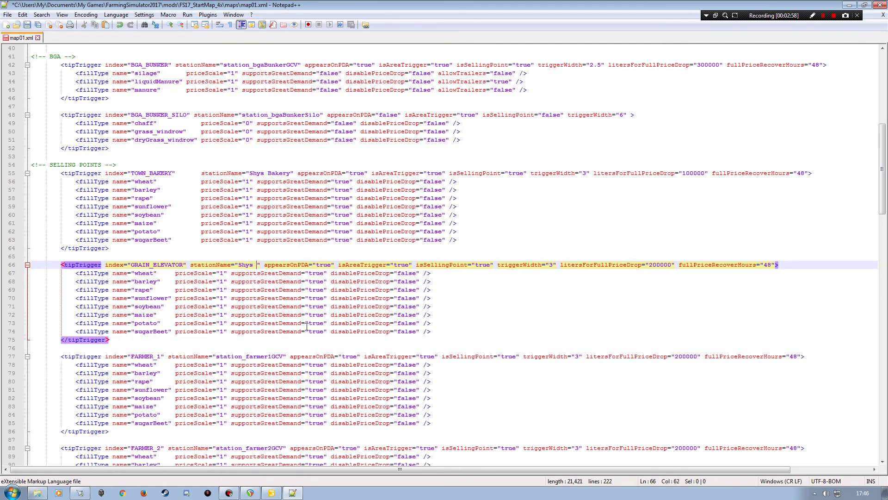
pyautogui.write('GrainE')
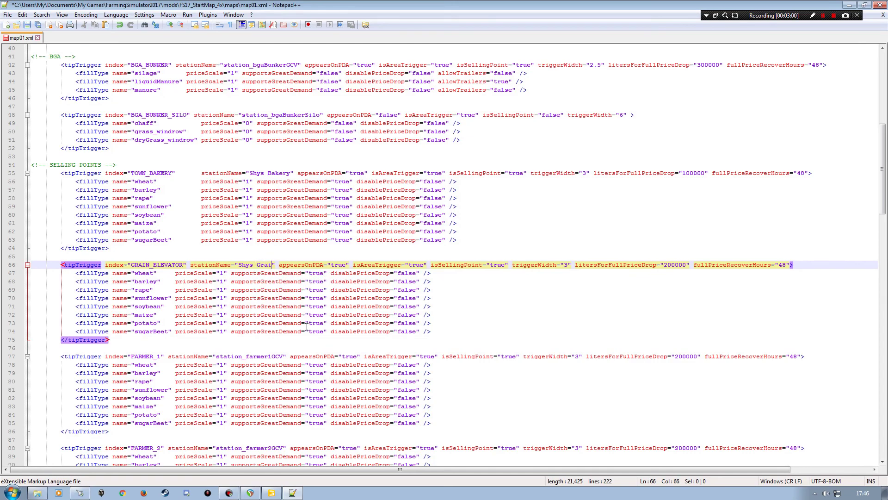
pyautogui.write('le')
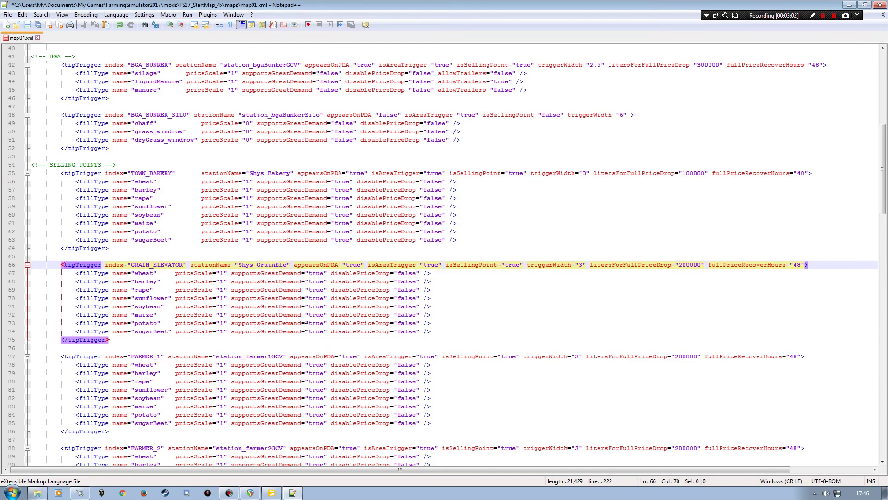
pyautogui.press('BackSpace')
pyautogui.press('BackSpace')
pyautogui.press('BackSpace')
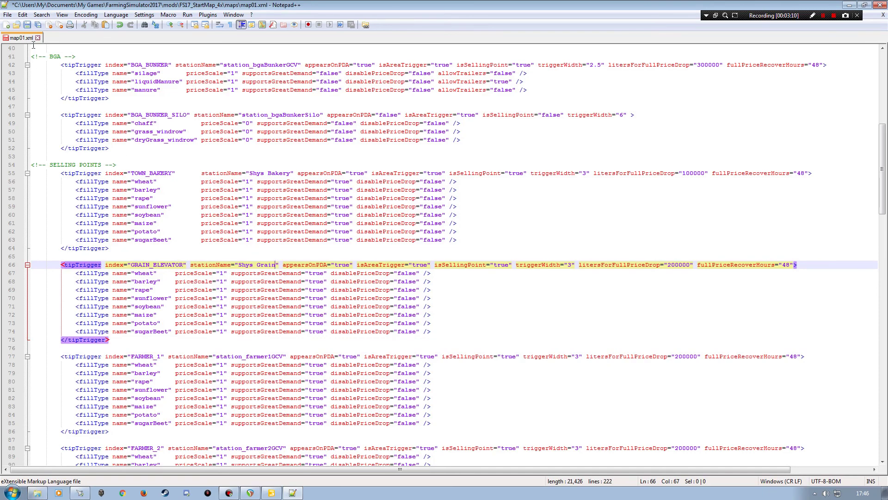
pyautogui.click(27, 24)
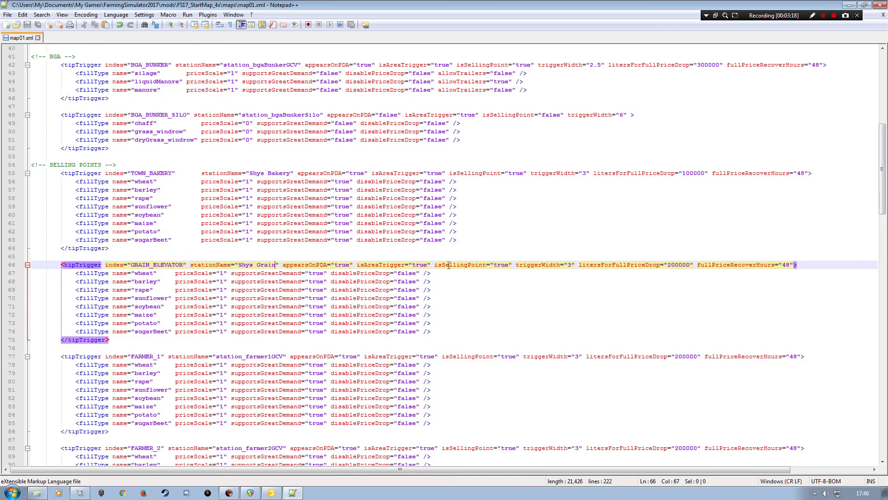
pyautogui.click(880, 5)
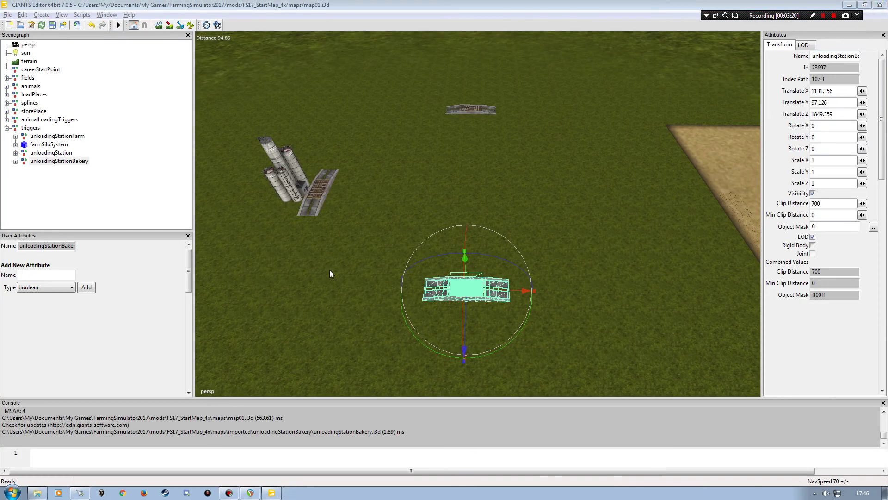
# Step: Deselect everything and save map01.i3d with unloadingStationBakery under triggers
pyautogui.click(116, 185)
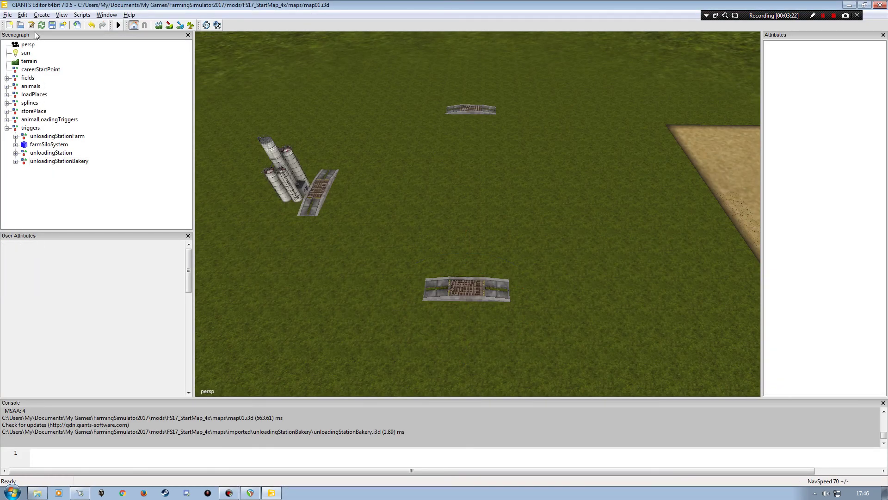
pyautogui.click(52, 26)
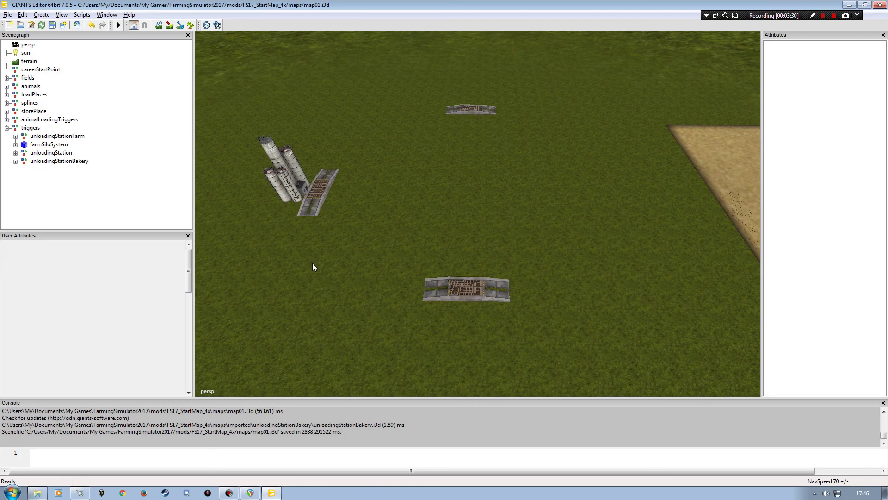
# Step: Drive the tractor and trailer off the weighbridge into the field and bring up the map overview
pyautogui.click(833, 16)
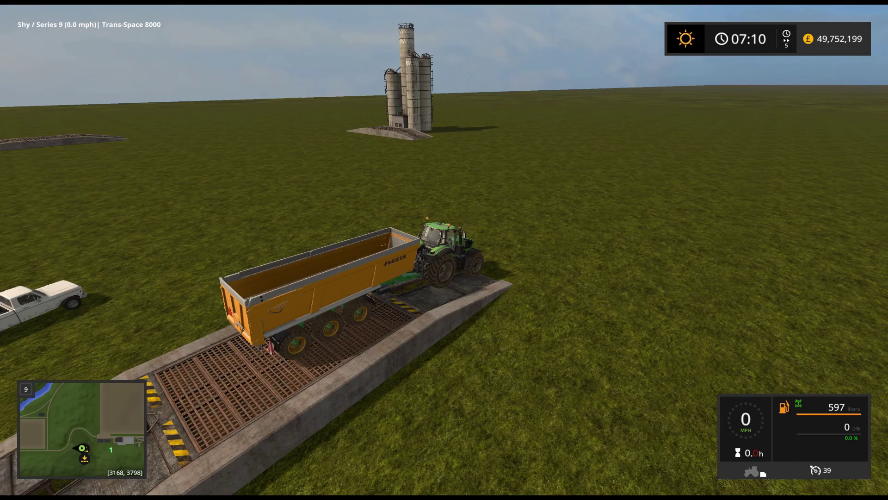
pyautogui.press('w')
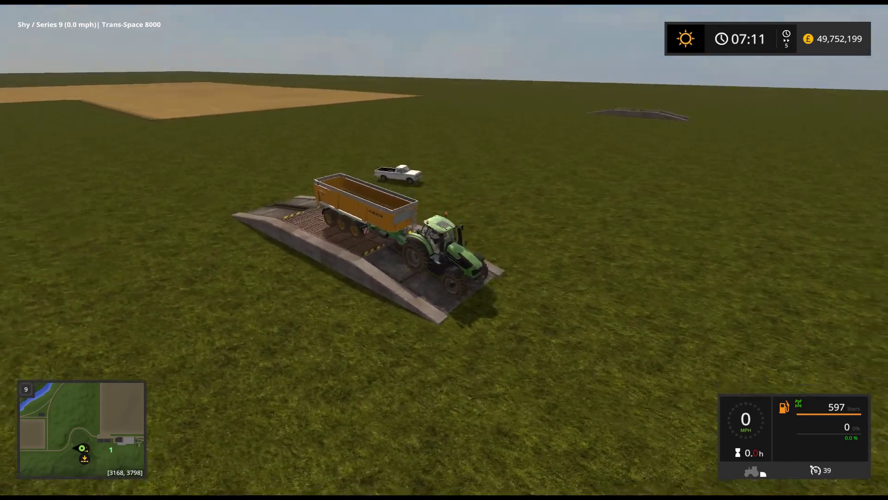
pyautogui.press('w')
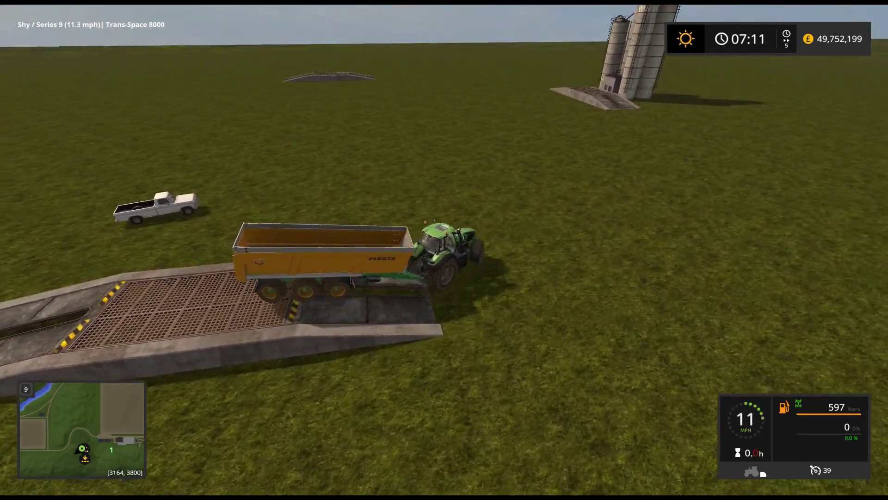
pyautogui.press('w')
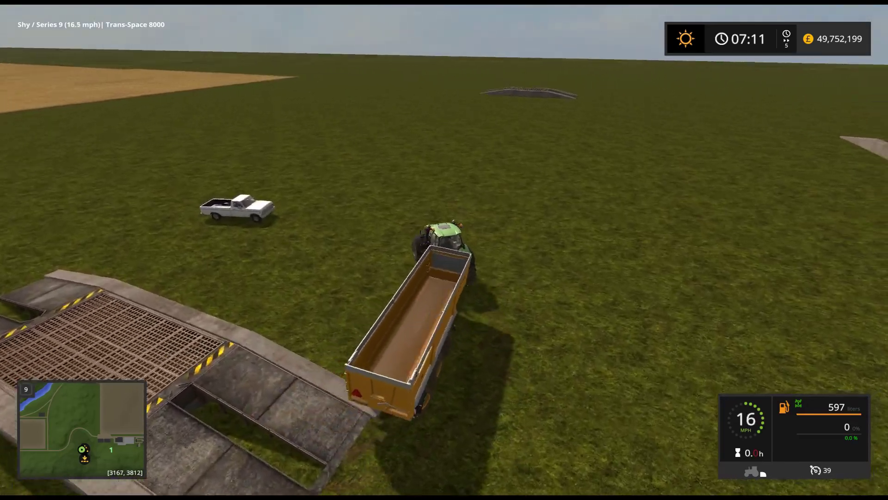
pyautogui.press('w')
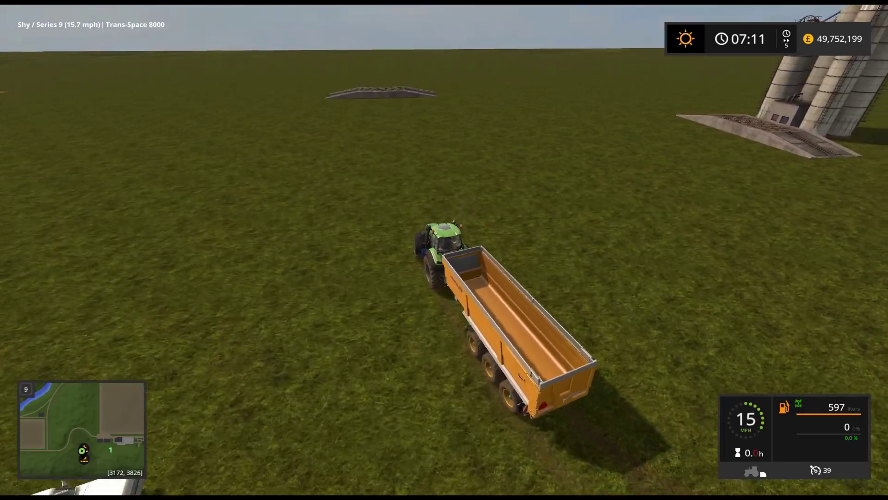
pyautogui.press('Escape')
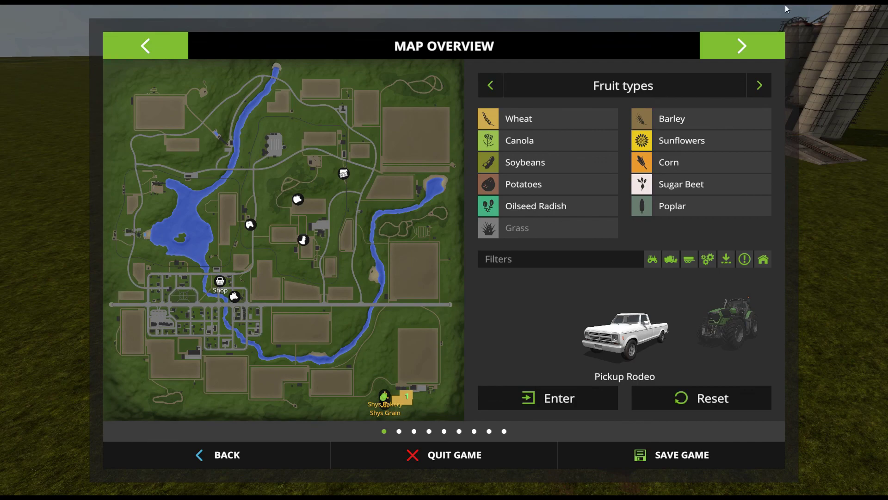
# Step: On the Prices / 1000 L page, mark Shys Grain as a hotspot, then drive toward its beam
pyautogui.press('e')
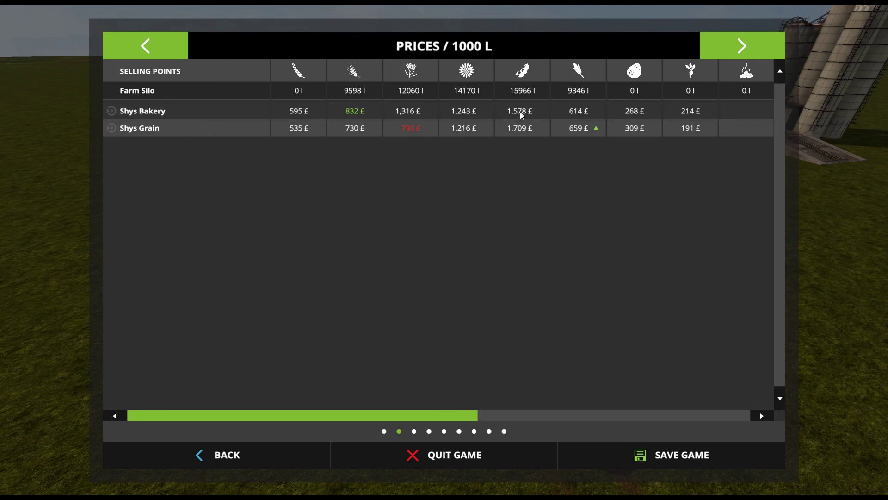
pyautogui.click(165, 125)
pyautogui.click(186, 128)
pyautogui.click(287, 454)
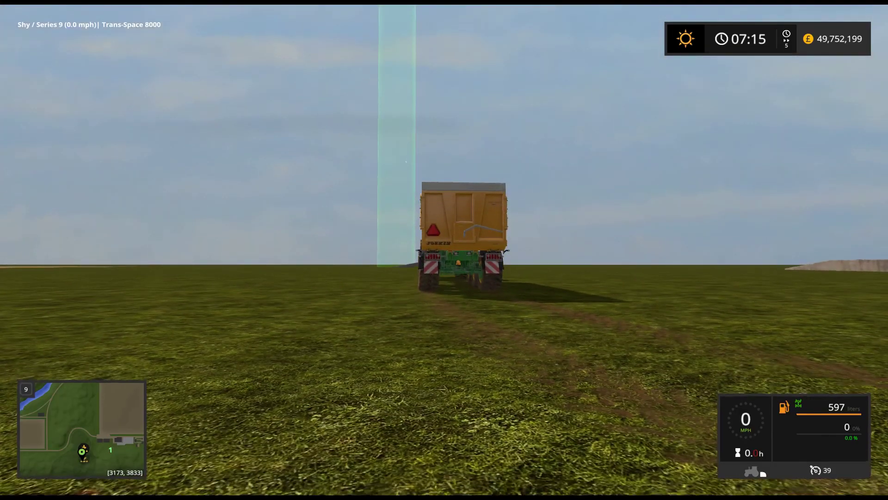
pyautogui.press('w')
pyautogui.press('a')
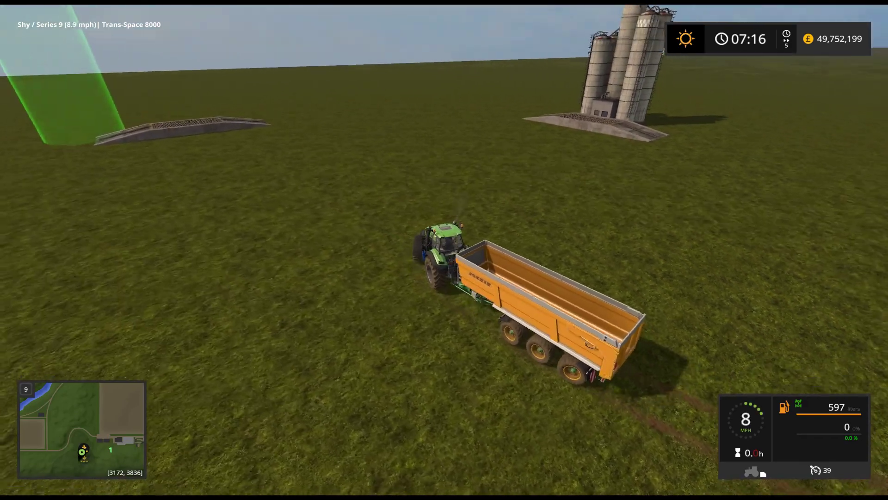